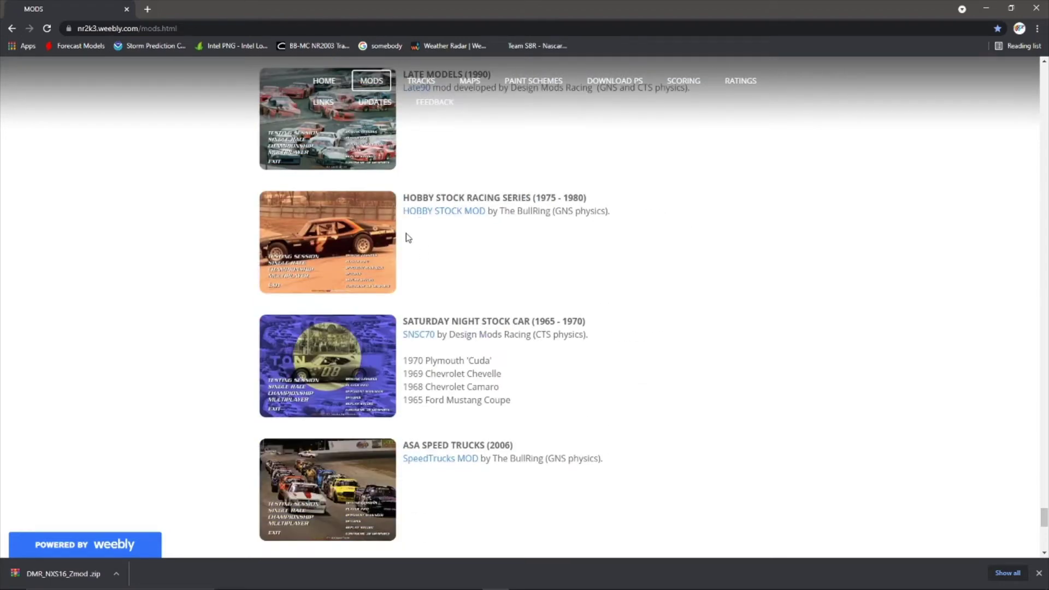
scroll(574, 369, "down", 3)
scroll(793, 482, "down", 3)
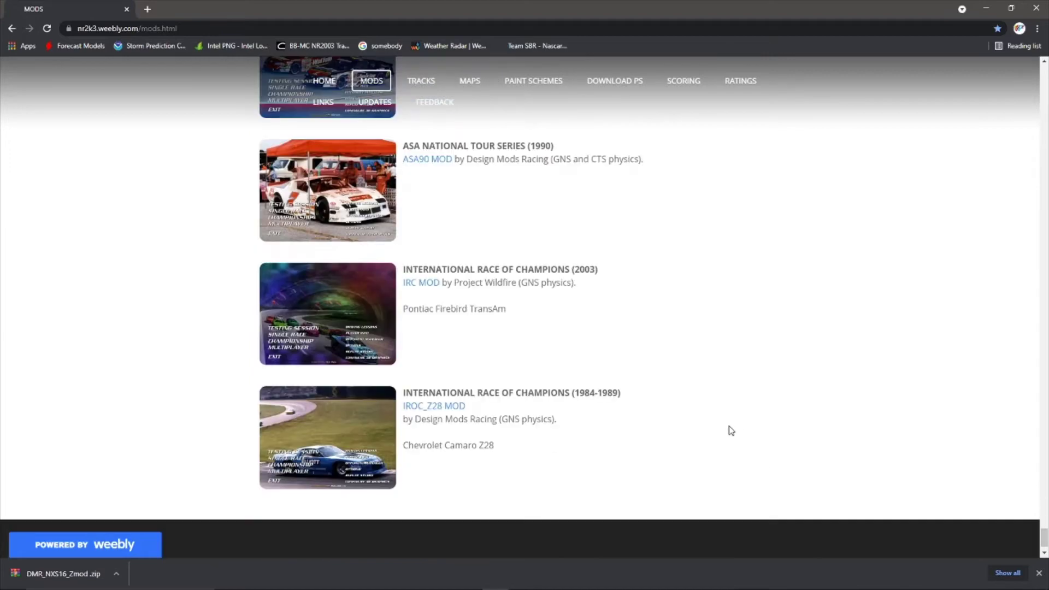
scroll(724, 433, "down", 1)
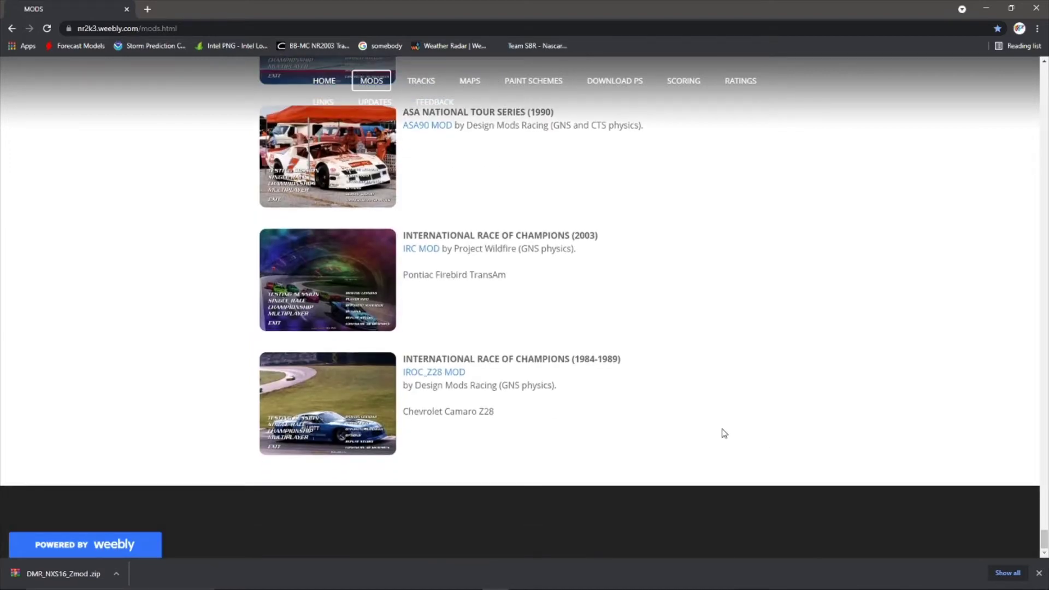
- Close Chrome's finished-download bar on the NR2K3 Mods page
left_click(1038, 572)
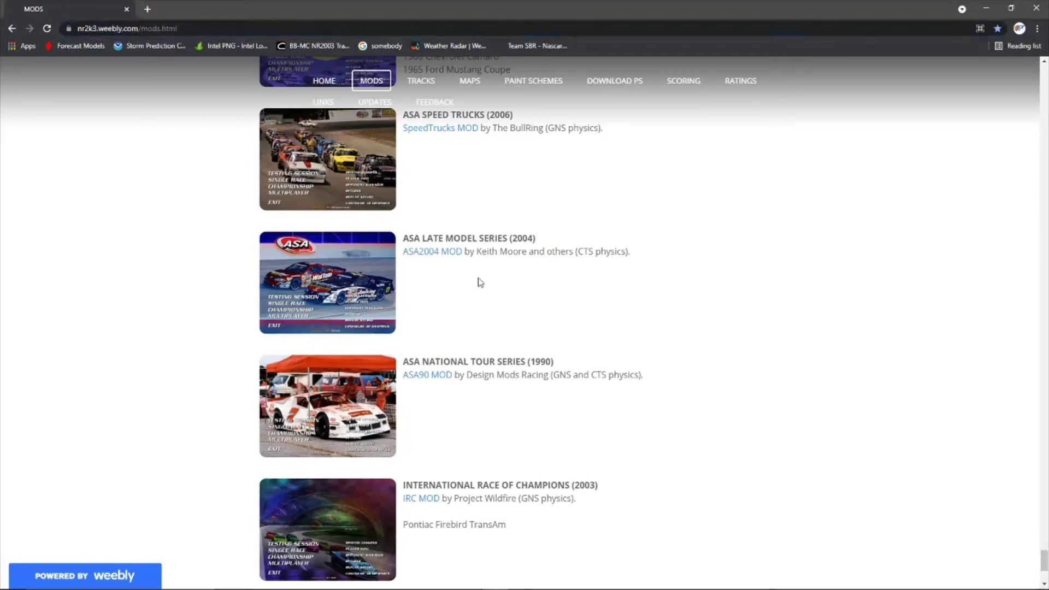
scroll(274, 353, "up", 5)
scroll(312, 278, "up", 5)
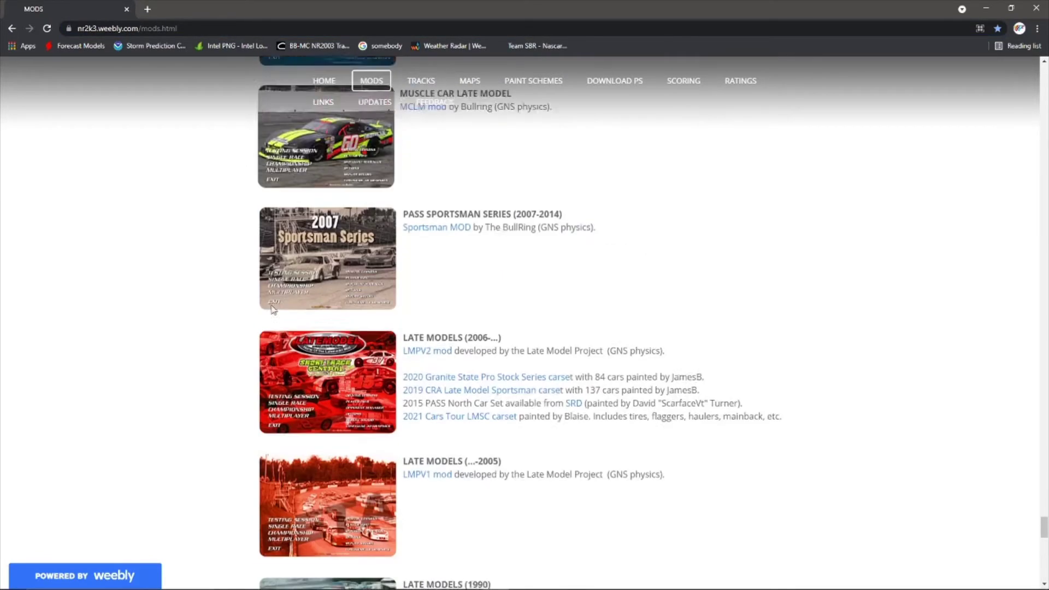
scroll(312, 278, "up", 10)
scroll(296, 246, "up", 10)
scroll(279, 213, "up", 10)
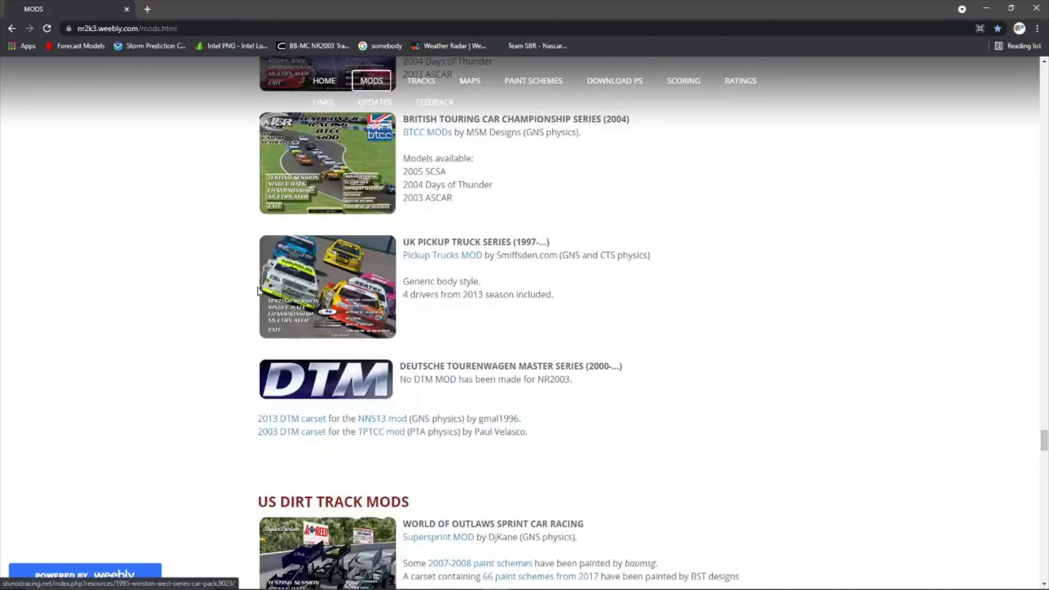
scroll(262, 187, "up", 10)
scroll(261, 187, "up", 10)
scroll(261, 187, "up", 10)
scroll(260, 187, "up", 10)
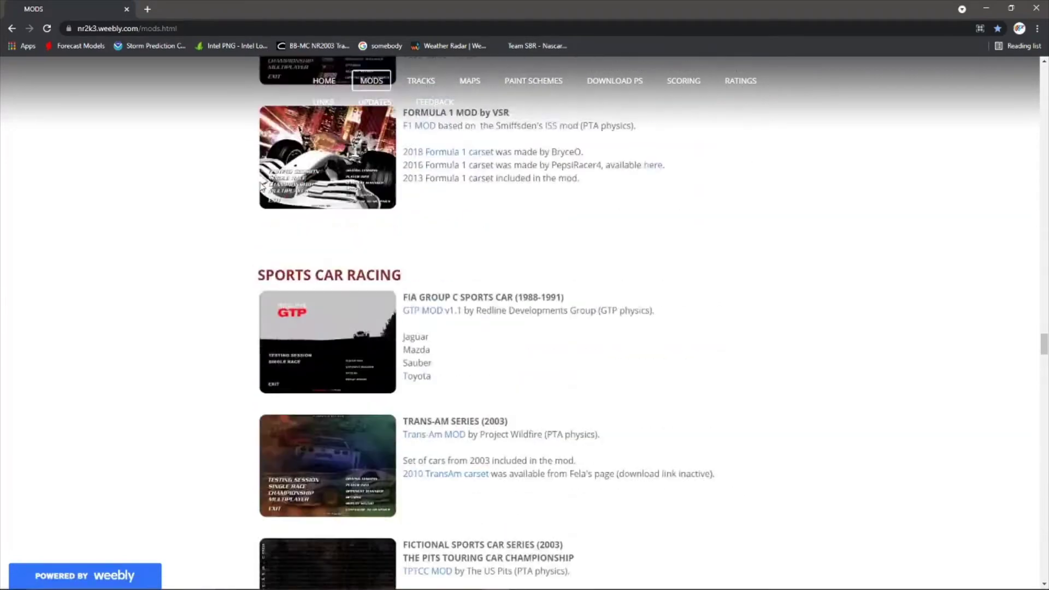
scroll(260, 187, "up", 10)
scroll(261, 187, "up", 3)
scroll(261, 187, "up", 5)
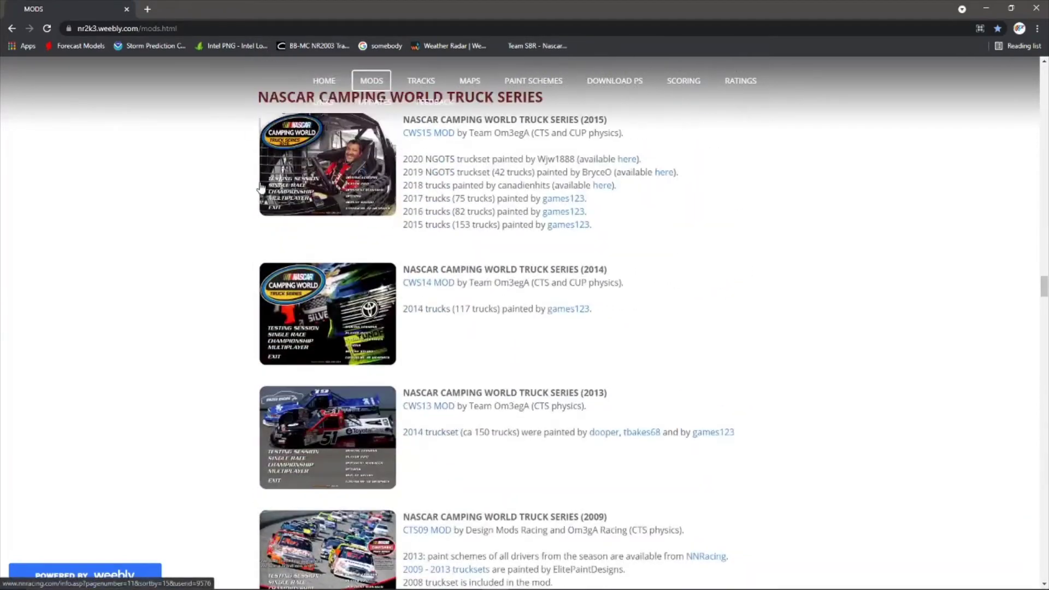
scroll(174, 211, "down", 4)
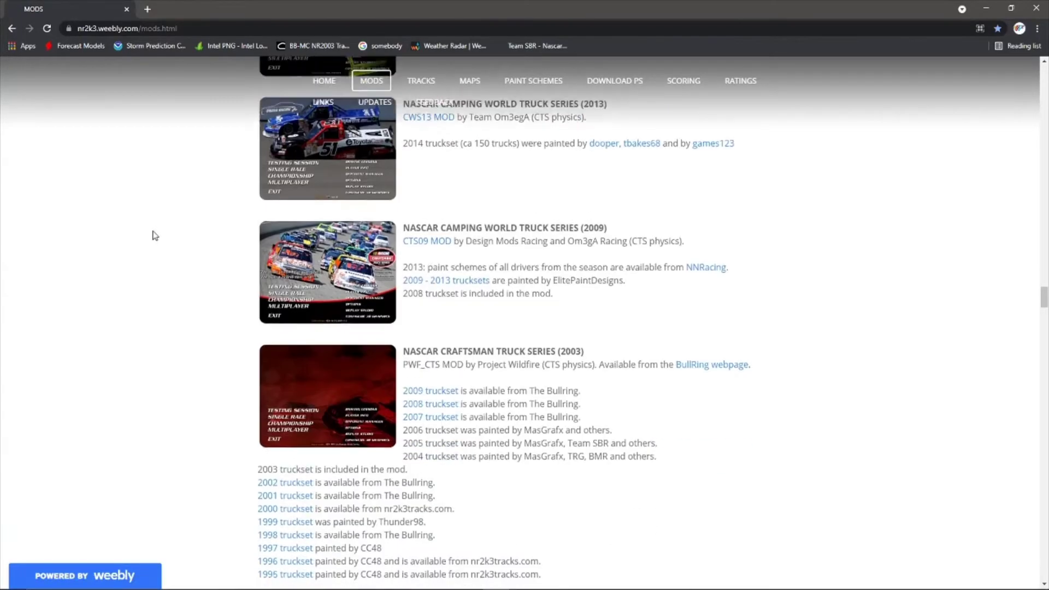
scroll(155, 235, "down", 4)
scroll(170, 249, "down", 5)
scroll(246, 237, "down", 5)
scroll(340, 228, "down", 5)
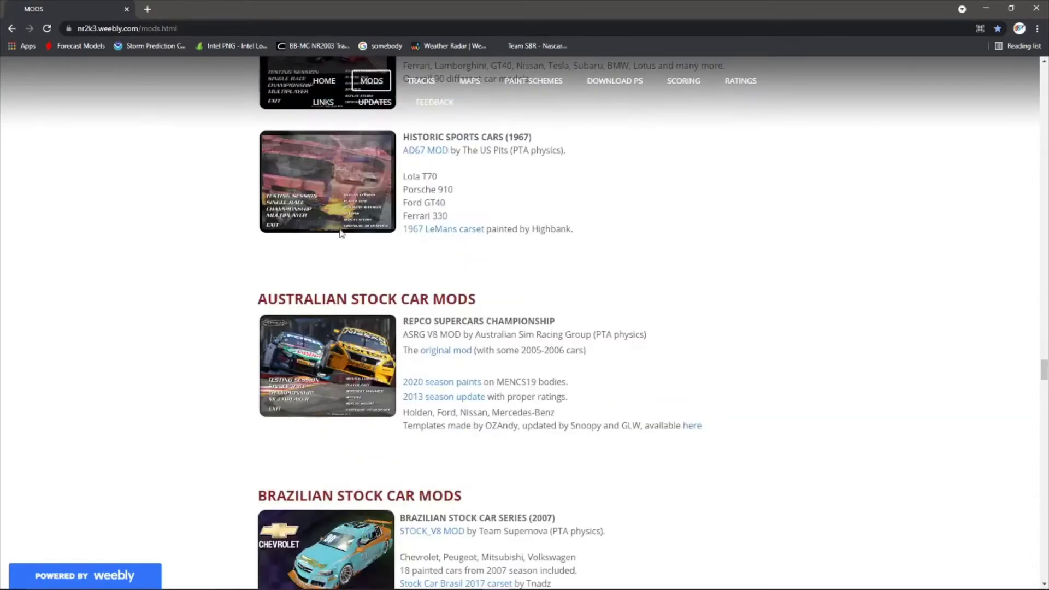
scroll(345, 197, "down", 5)
scroll(344, 196, "down", 5)
scroll(386, 311, "down", 5)
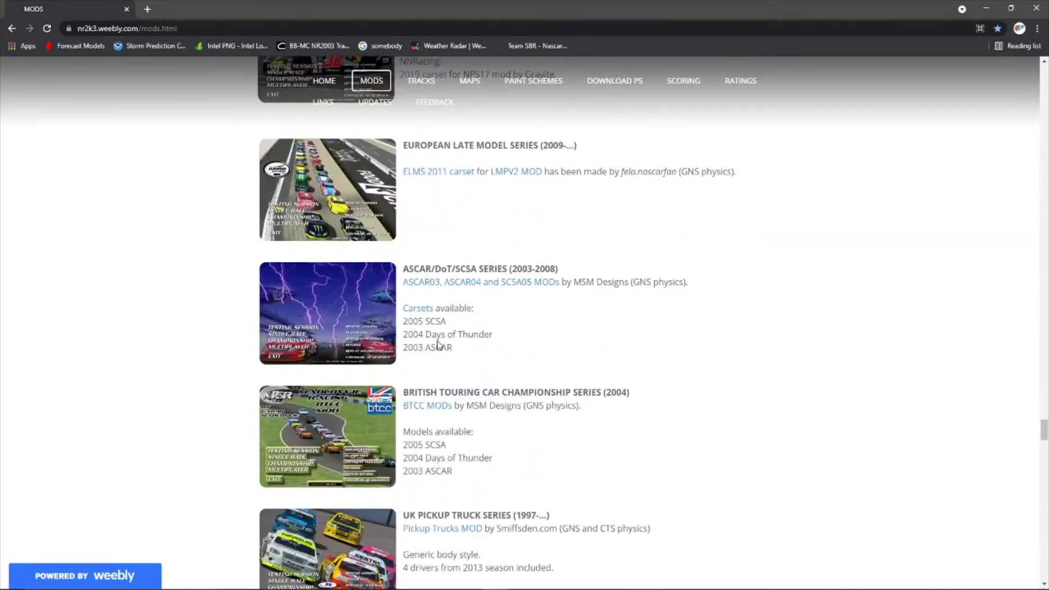
scroll(438, 344, "down", 5)
scroll(451, 375, "down", 2)
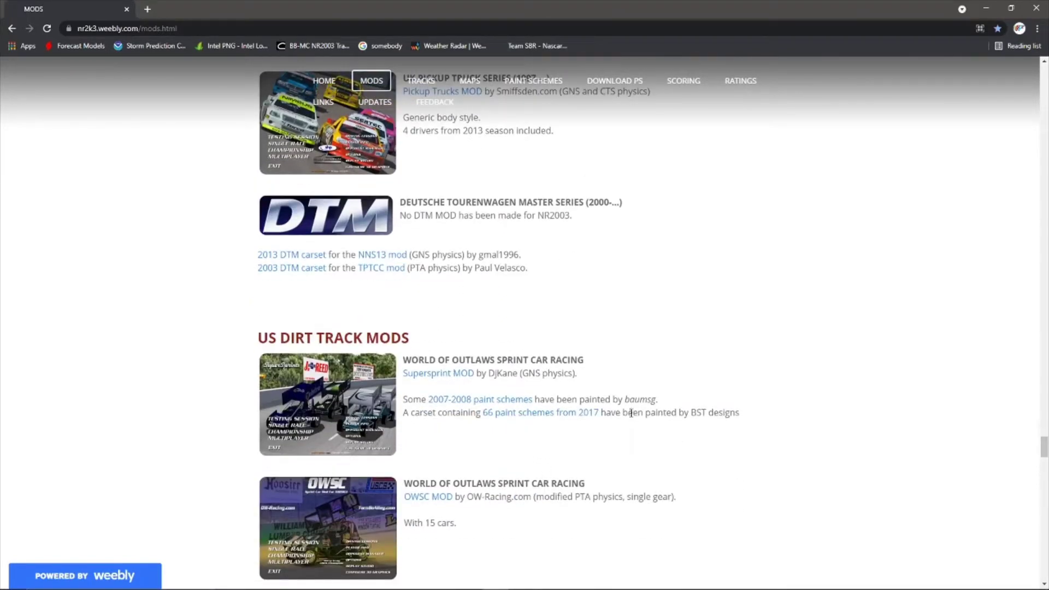
scroll(603, 389, "down", 2)
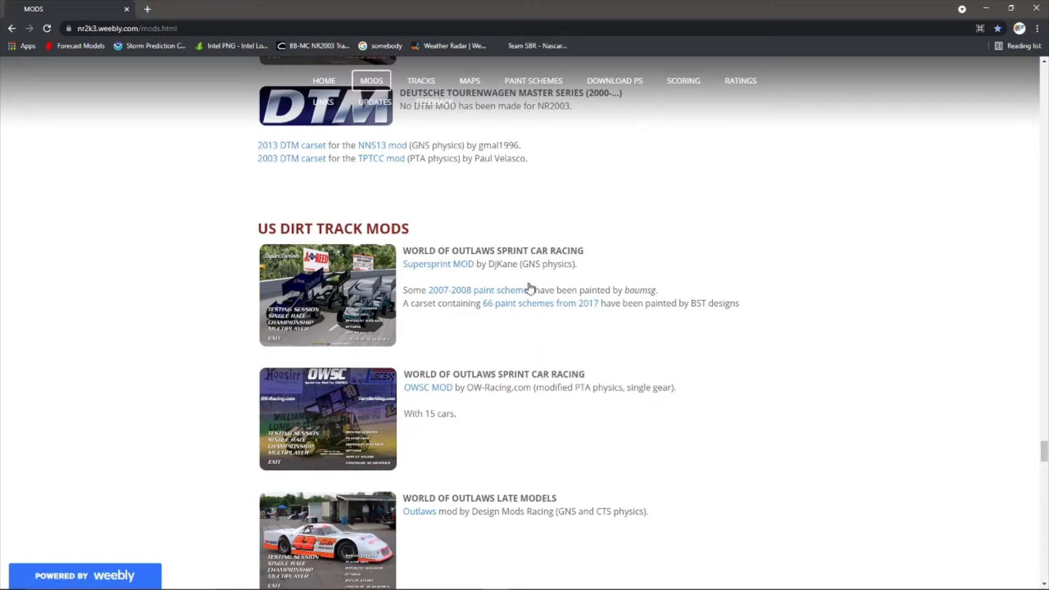
scroll(468, 362, "up", 4)
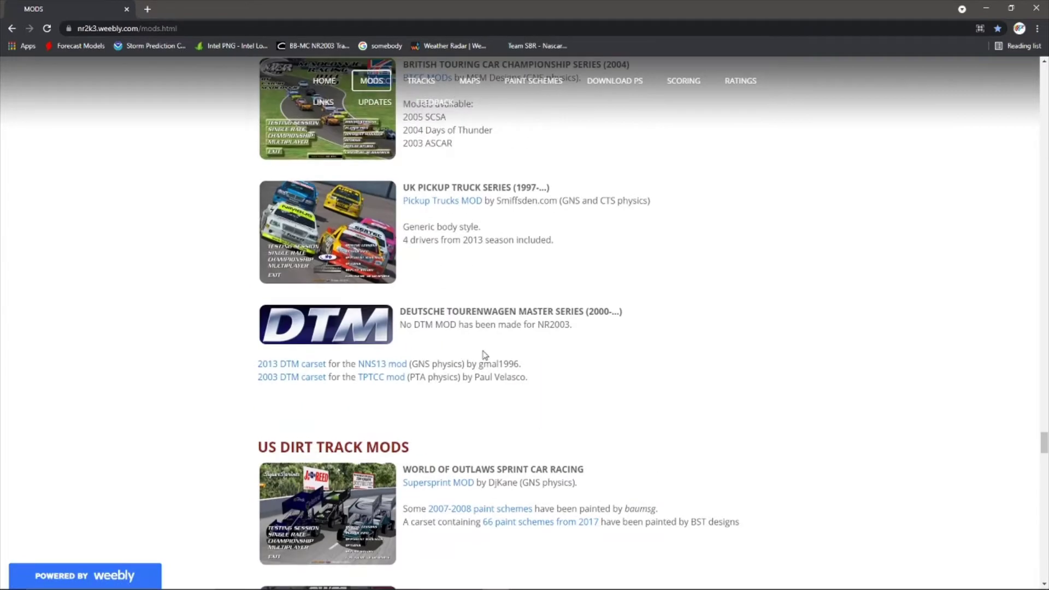
scroll(483, 356, "up", 5)
scroll(527, 284, "up", 5)
scroll(527, 280, "down", 4)
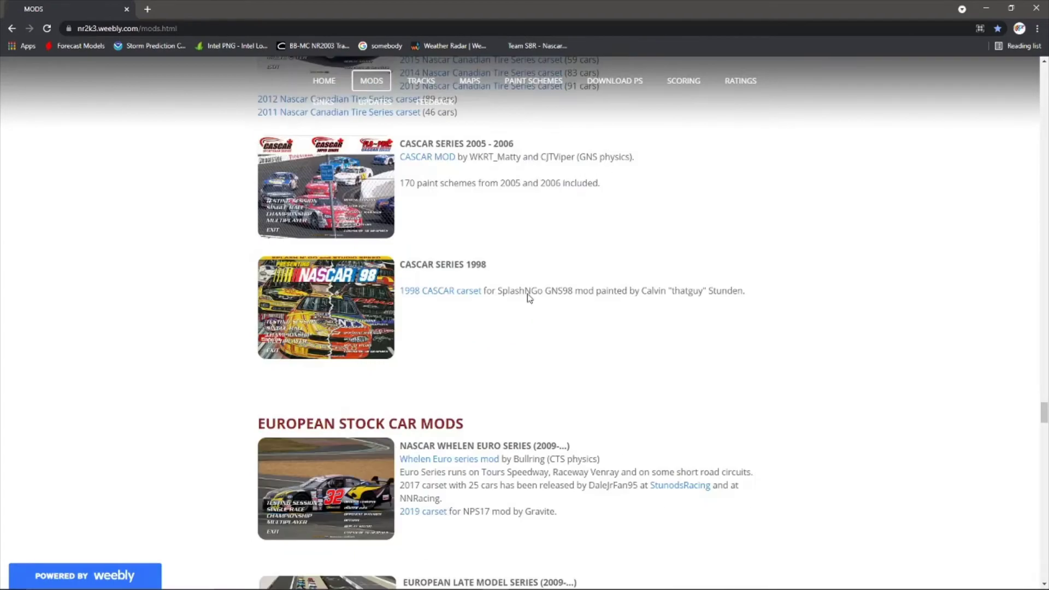
scroll(527, 297, "down", 3)
scroll(534, 245, "up", 5)
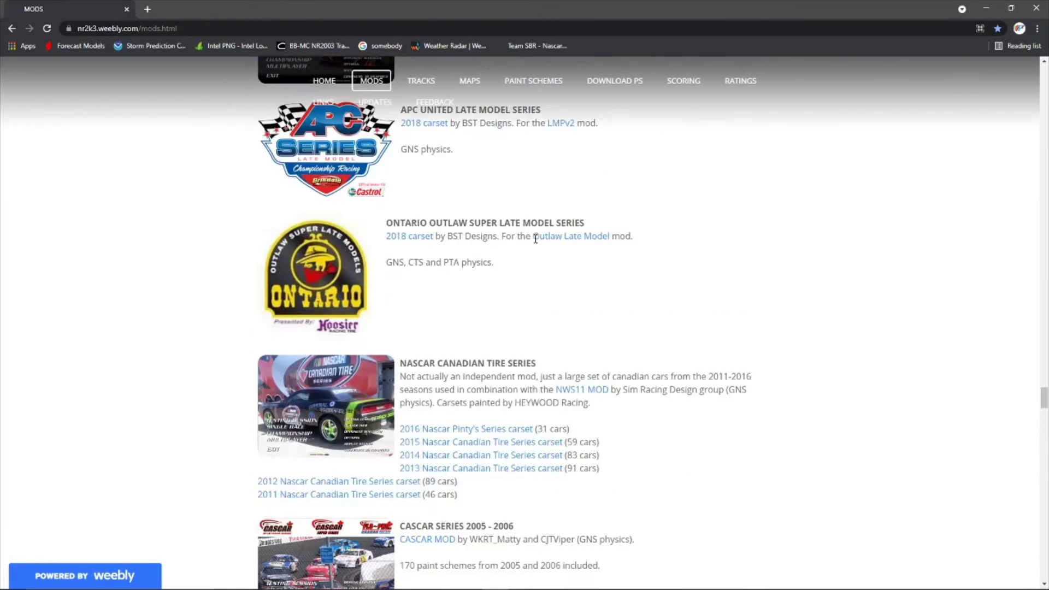
scroll(533, 237, "up", 5)
scroll(533, 239, "up", 5)
scroll(536, 238, "up", 3)
scroll(533, 242, "up", 3)
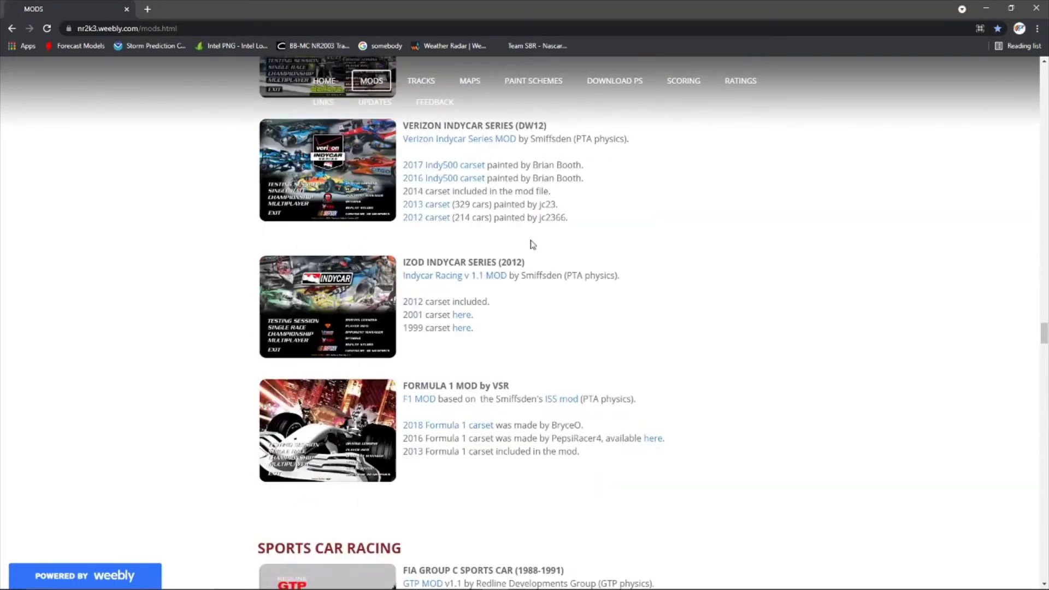
scroll(464, 277, "up", 3)
scroll(463, 283, "up", 3)
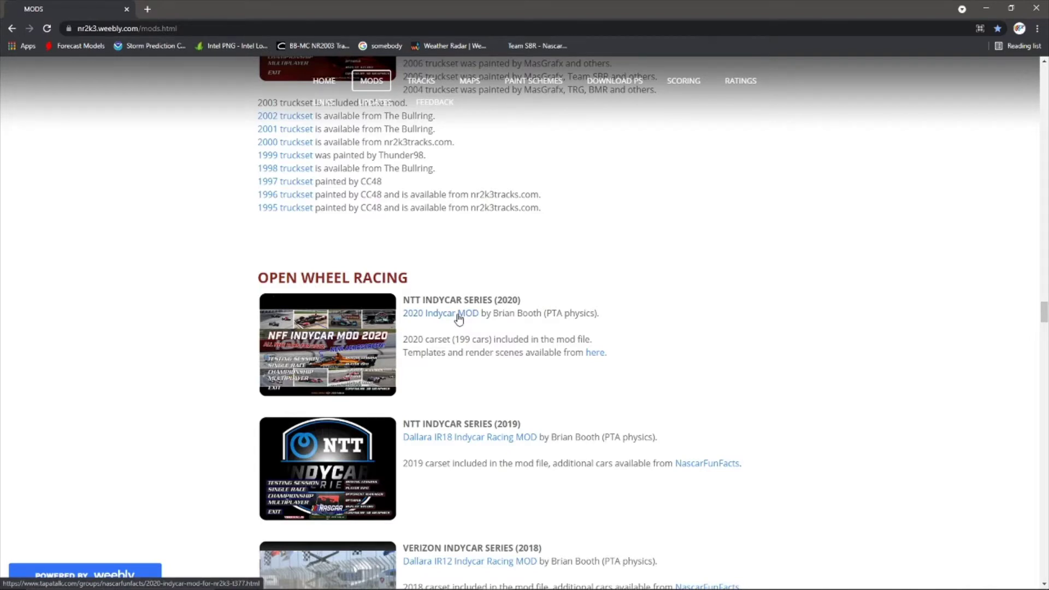
- Open the '2020 Indycar MOD' topic, dismiss the VIP+ popup, and follow its MediaFire link
left_click(458, 319)
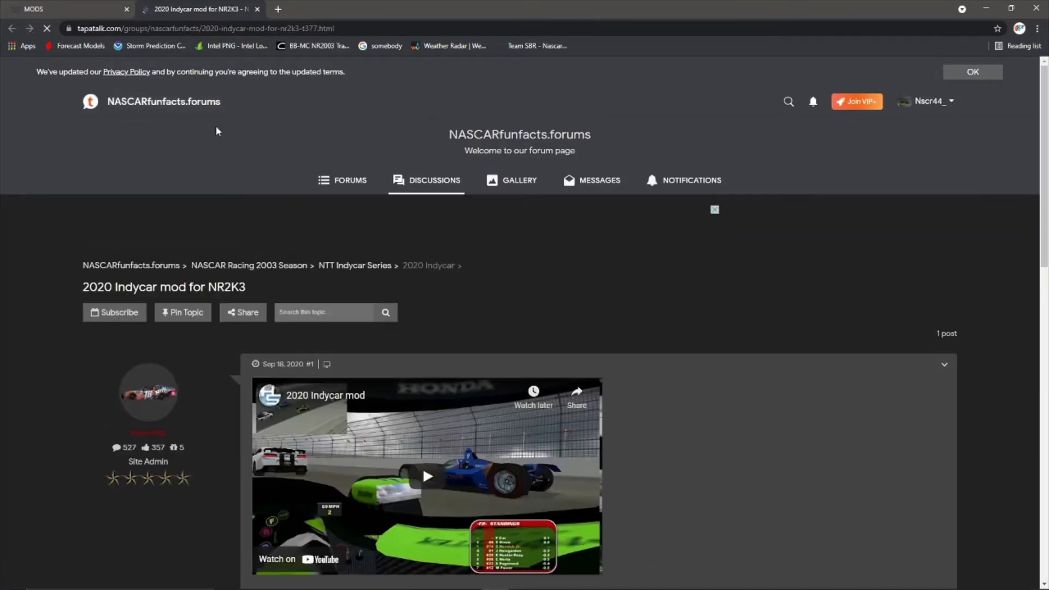
scroll(373, 207, "down", 3)
scroll(422, 197, "down", 1)
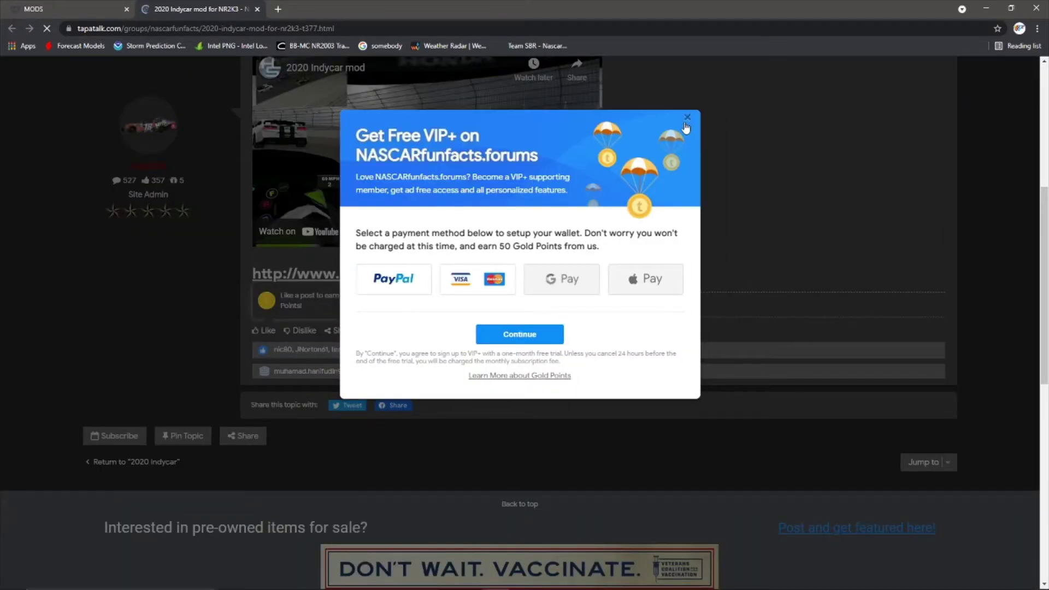
left_click(687, 121)
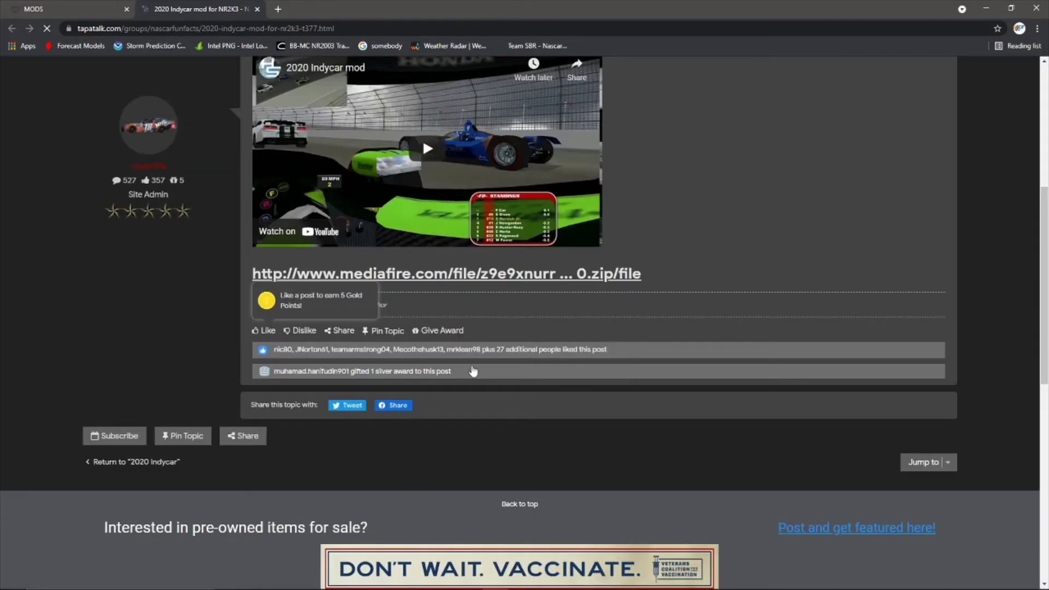
left_click(491, 279)
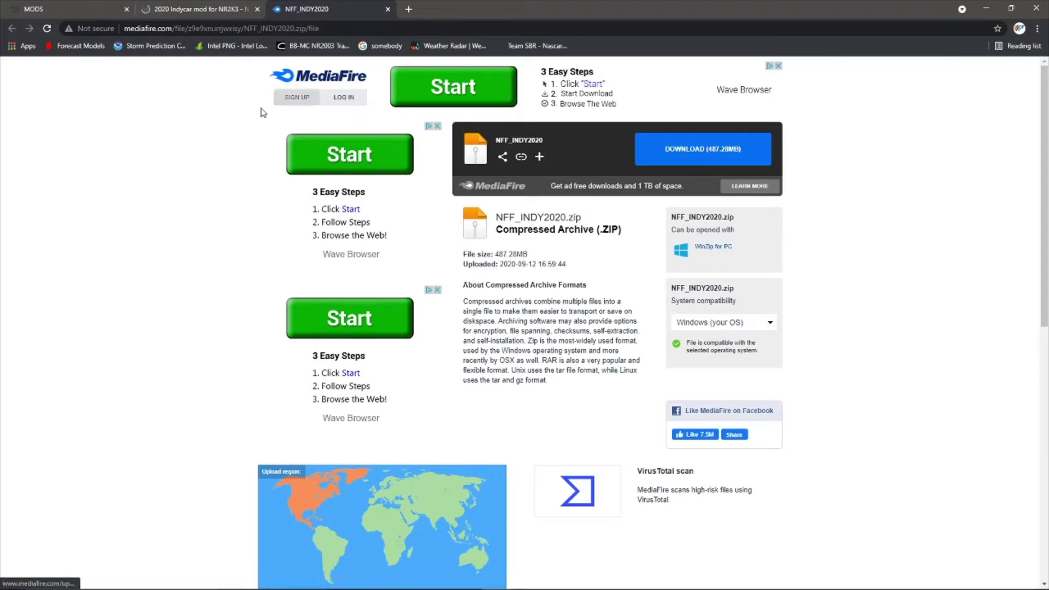
- Close the forum topic, keeping the NFF_INDY2020.zip MediaFire download page open
left_click(243, 6)
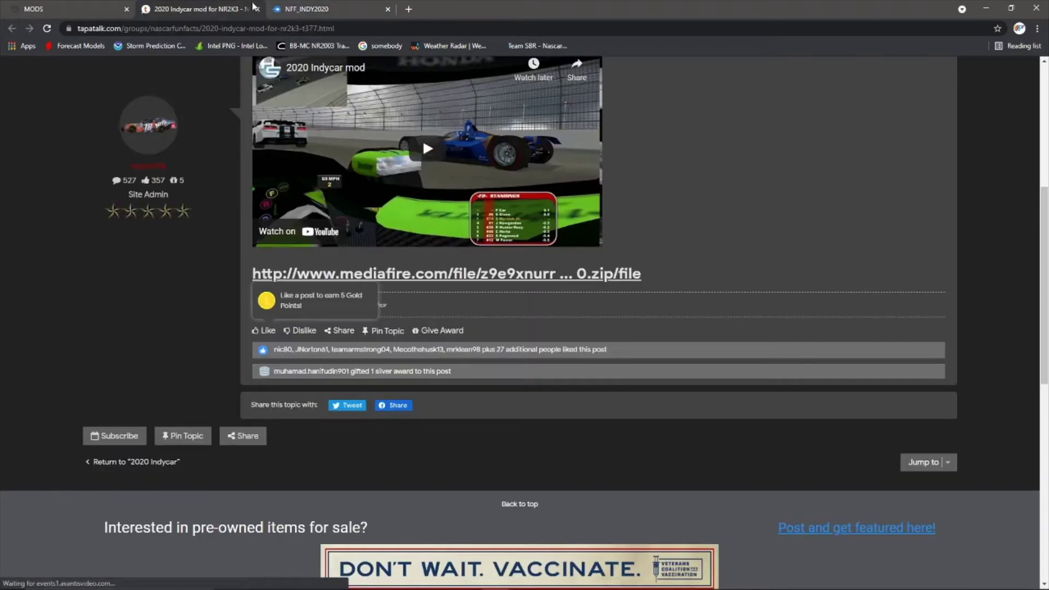
left_click(257, 8)
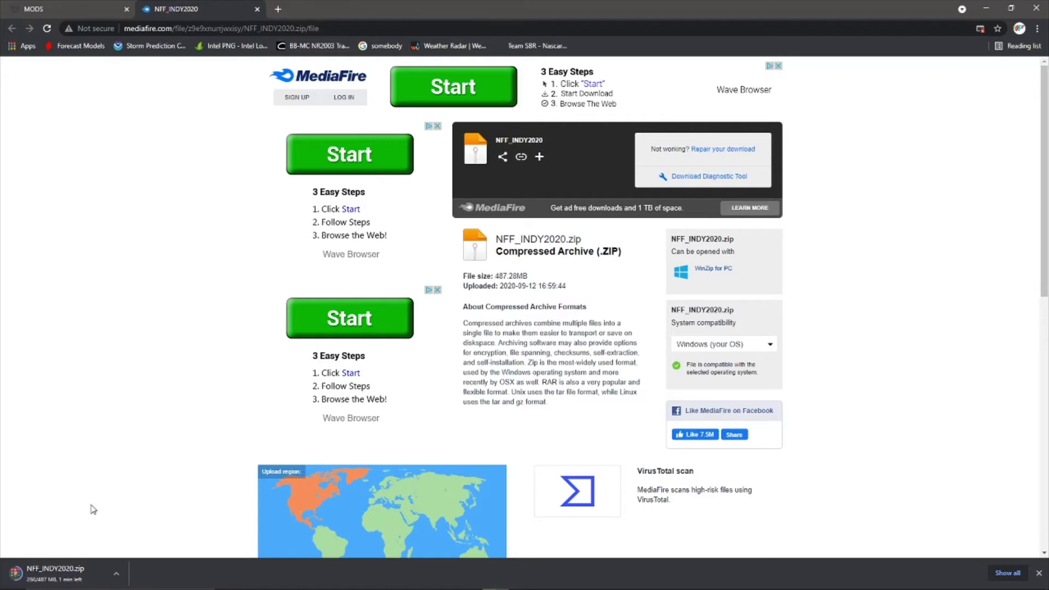
left_click(11, 5)
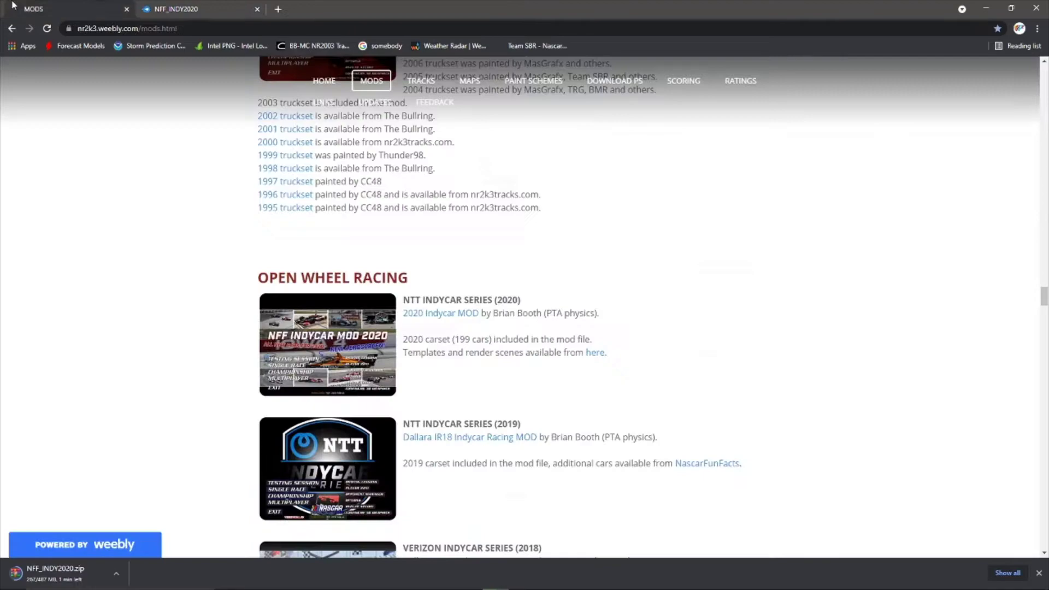
scroll(270, 296, "up", 3)
scroll(257, 301, "up", 5)
scroll(258, 301, "up", 5)
scroll(257, 300, "up", 5)
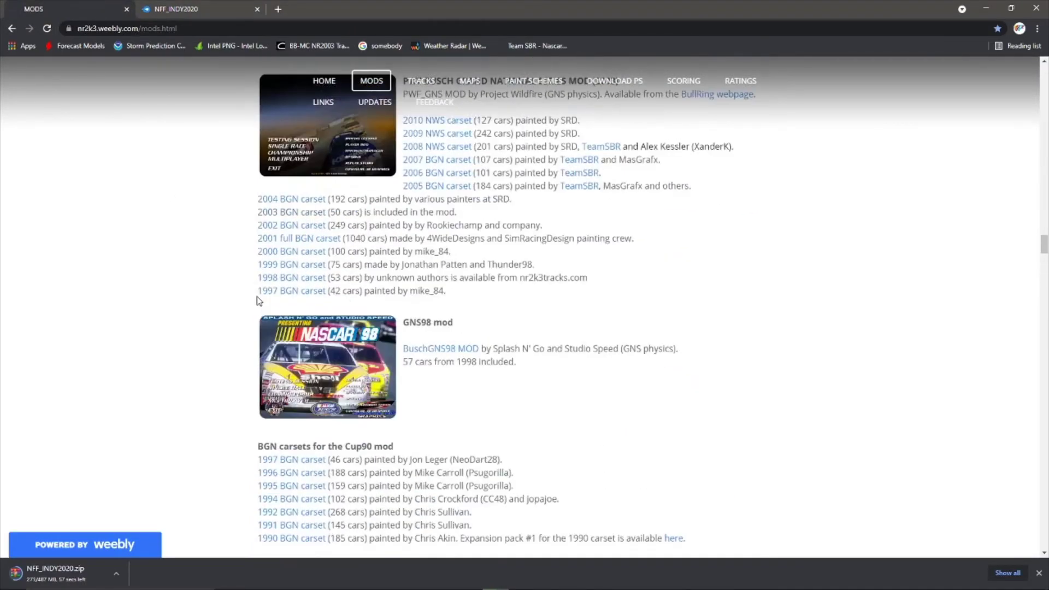
scroll(246, 263, "up", 1)
scroll(238, 235, "up", 1)
scroll(238, 235, "up", 3)
scroll(238, 235, "up", 3)
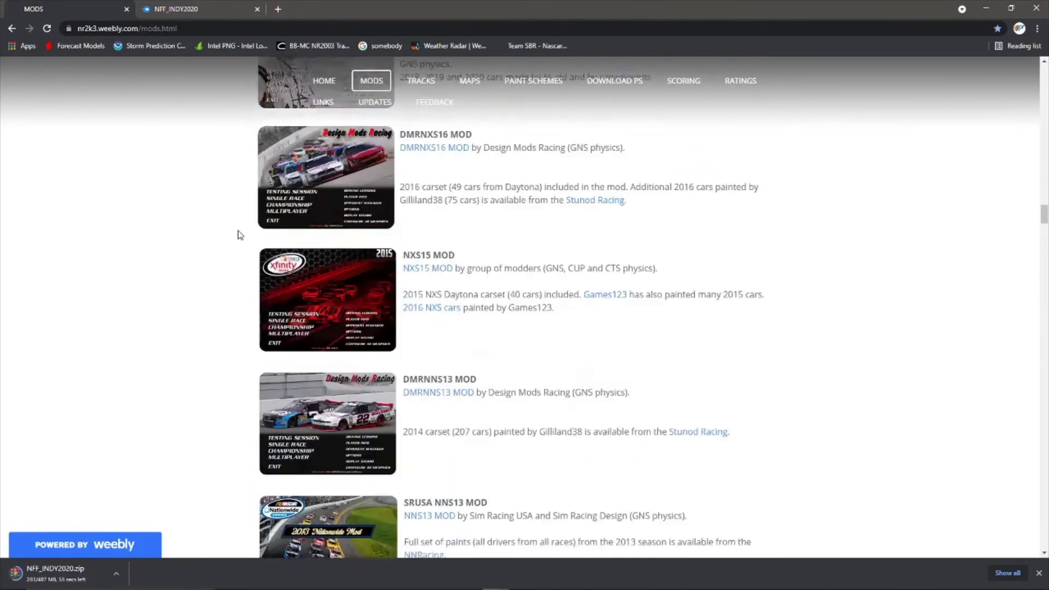
scroll(237, 234, "up", 2)
scroll(238, 234, "up", 2)
scroll(238, 235, "up", 2)
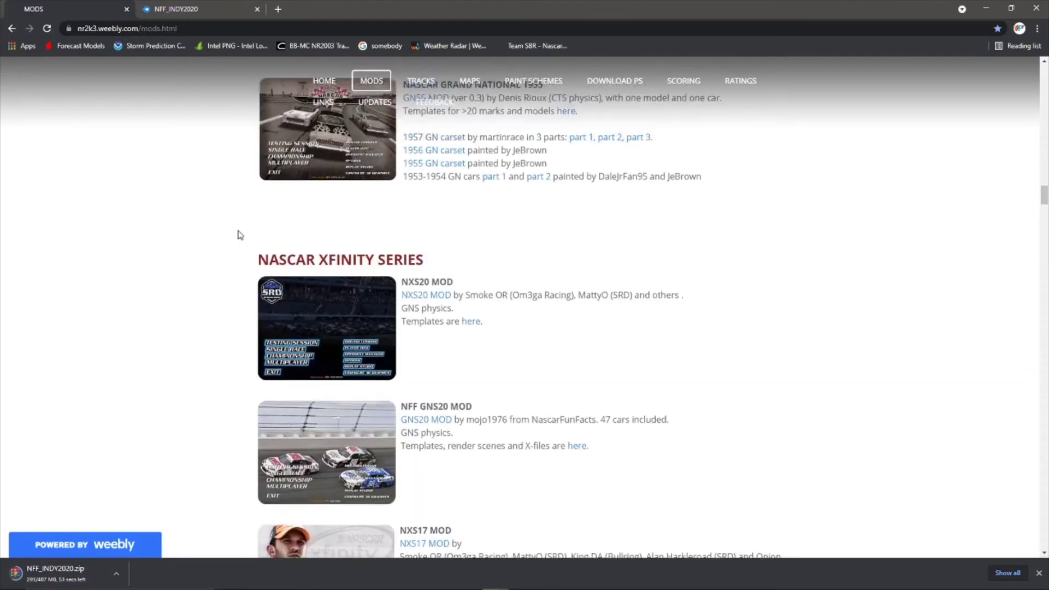
scroll(237, 234, "up", 2)
scroll(238, 234, "up", 3)
scroll(238, 234, "up", 3)
scroll(236, 235, "up", 5)
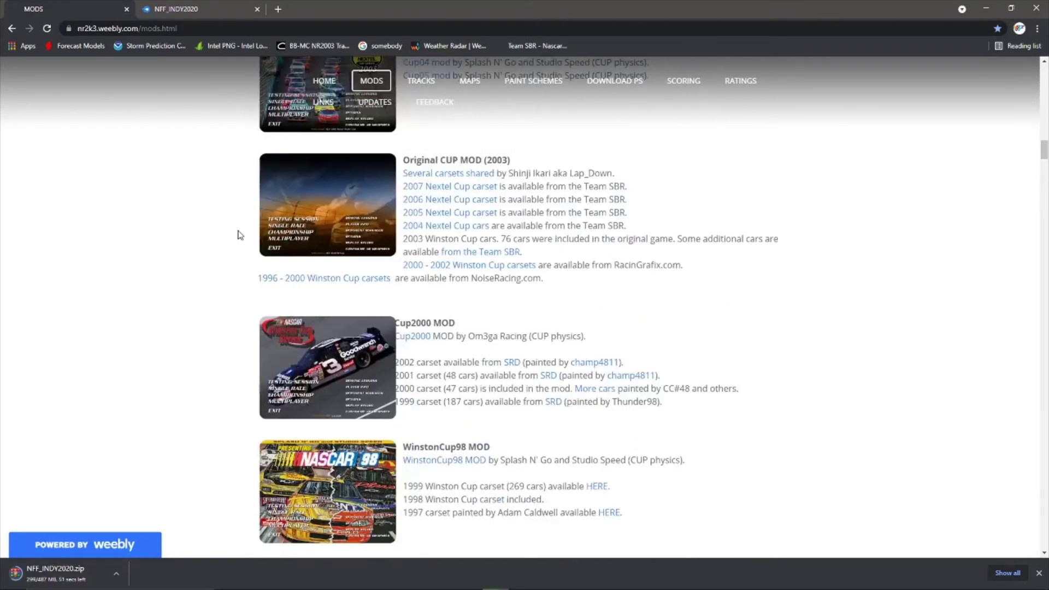
scroll(240, 187, "up", 3)
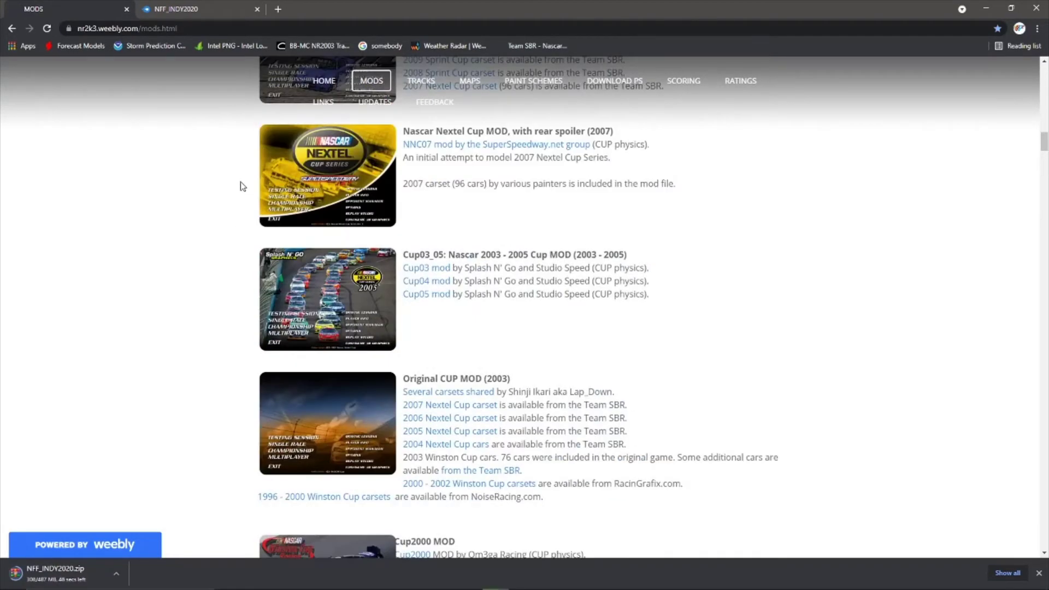
scroll(240, 186, "up", 4)
scroll(239, 182, "up", 3)
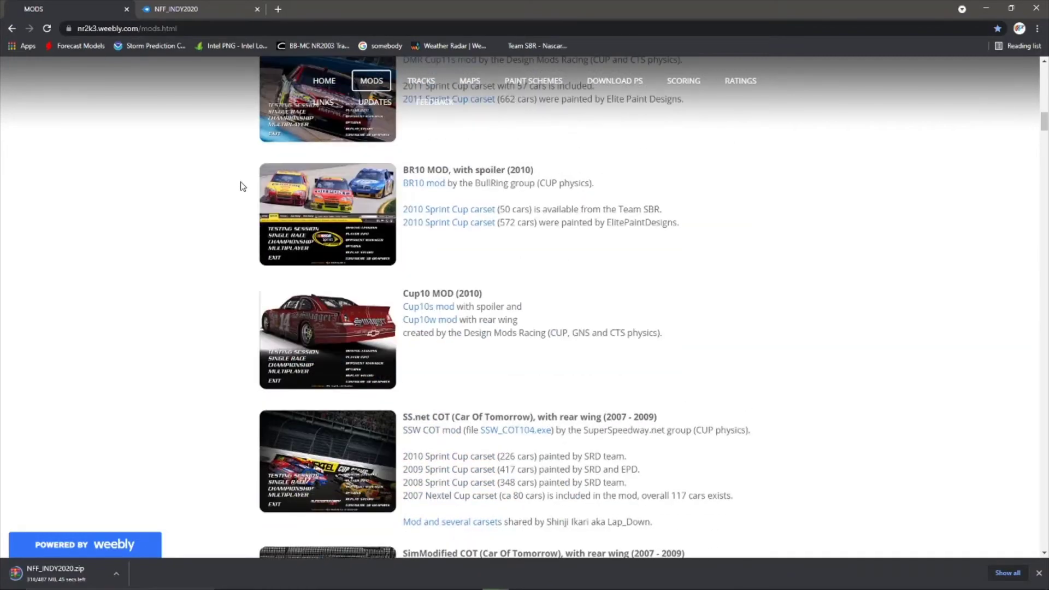
scroll(238, 178, "up", 3)
scroll(238, 177, "up", 2)
scroll(238, 177, "up", 3)
scroll(239, 176, "up", 3)
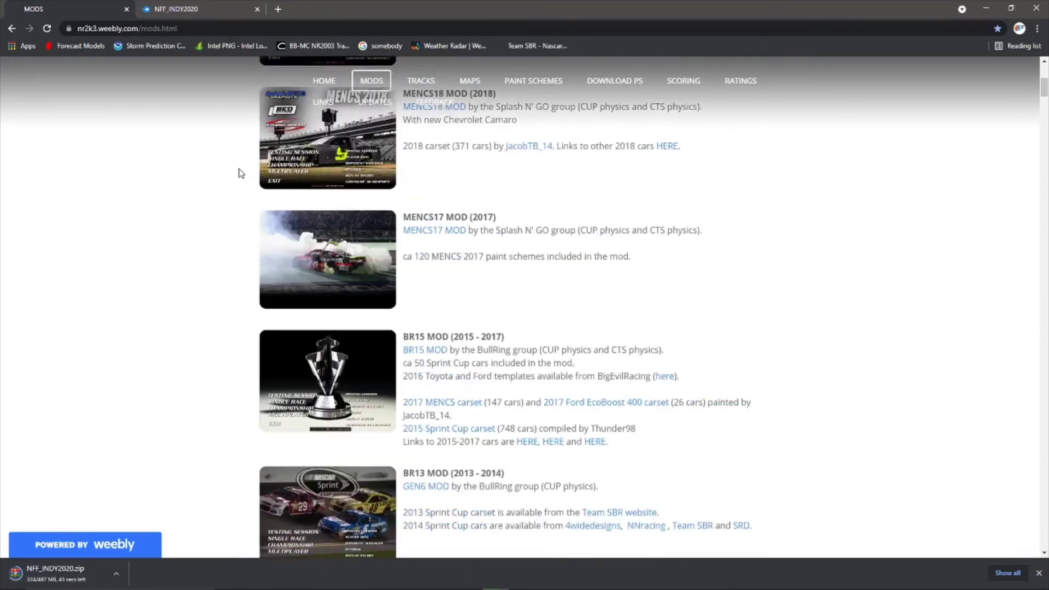
scroll(240, 172, "up", 1)
scroll(238, 170, "up", 3)
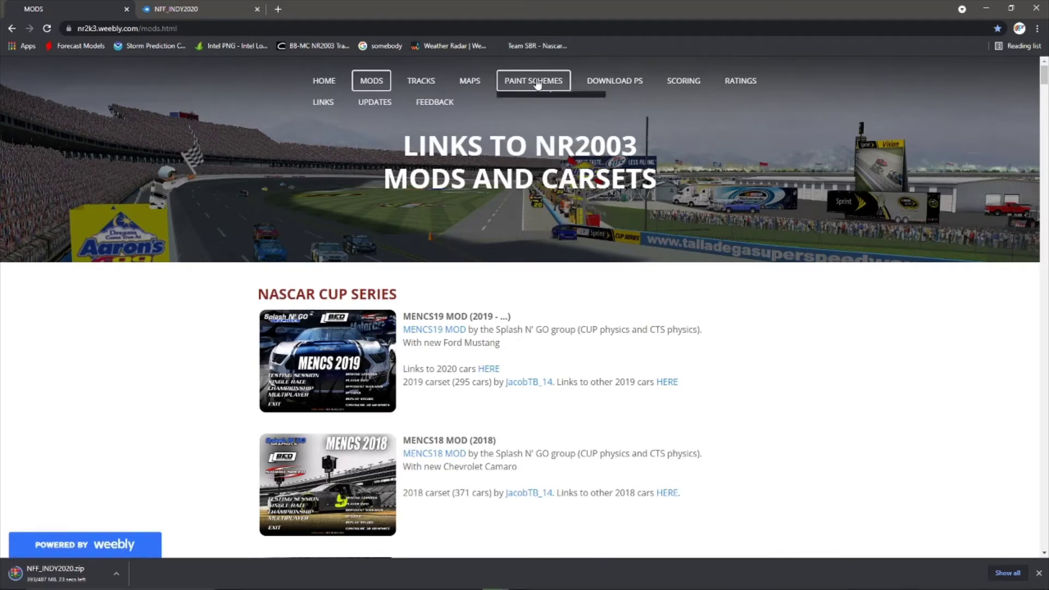
mouse_move(533, 81)
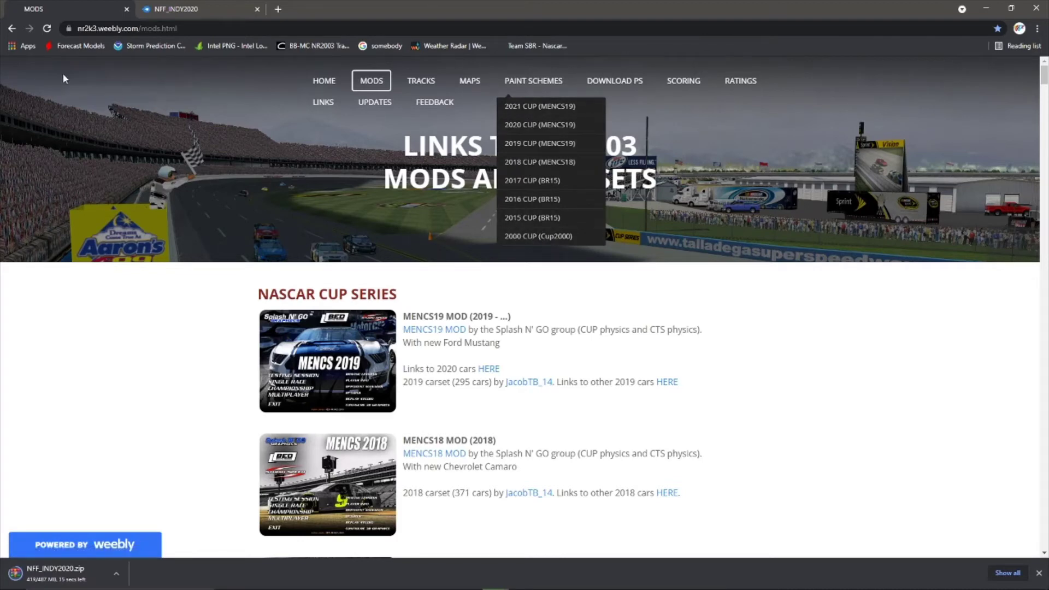
left_click(177, 8)
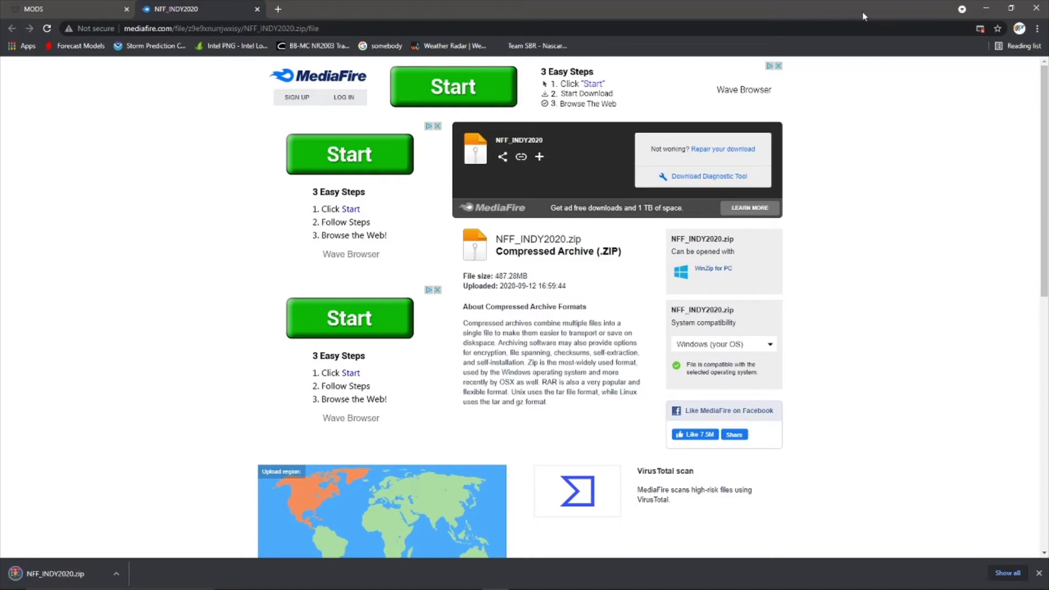
- Minimize Chrome and show the Downloads folder in File Explorer
left_click(985, 8)
left_click(281, 579)
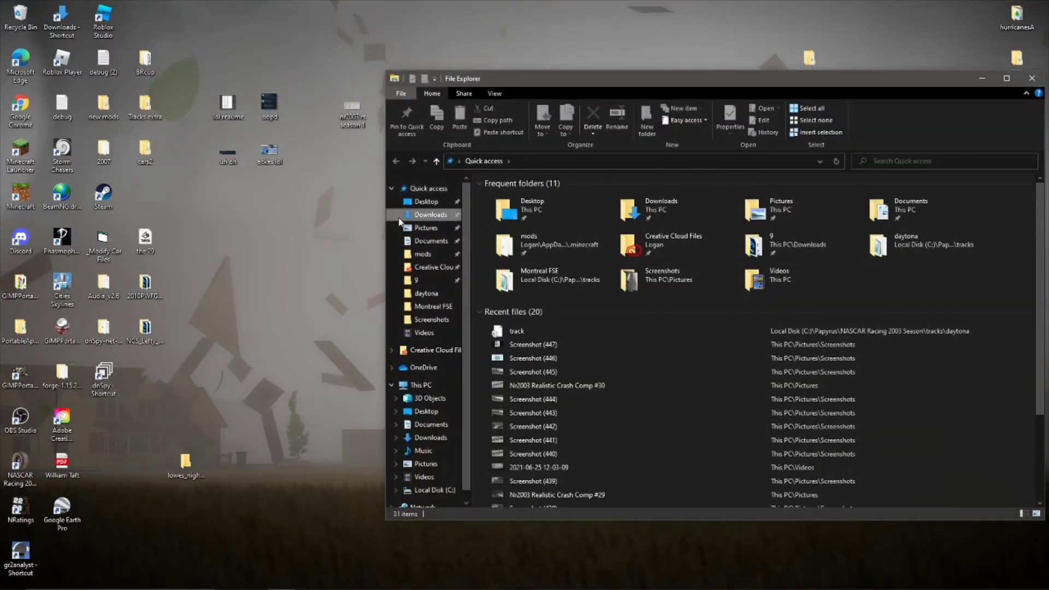
left_click(451, 216)
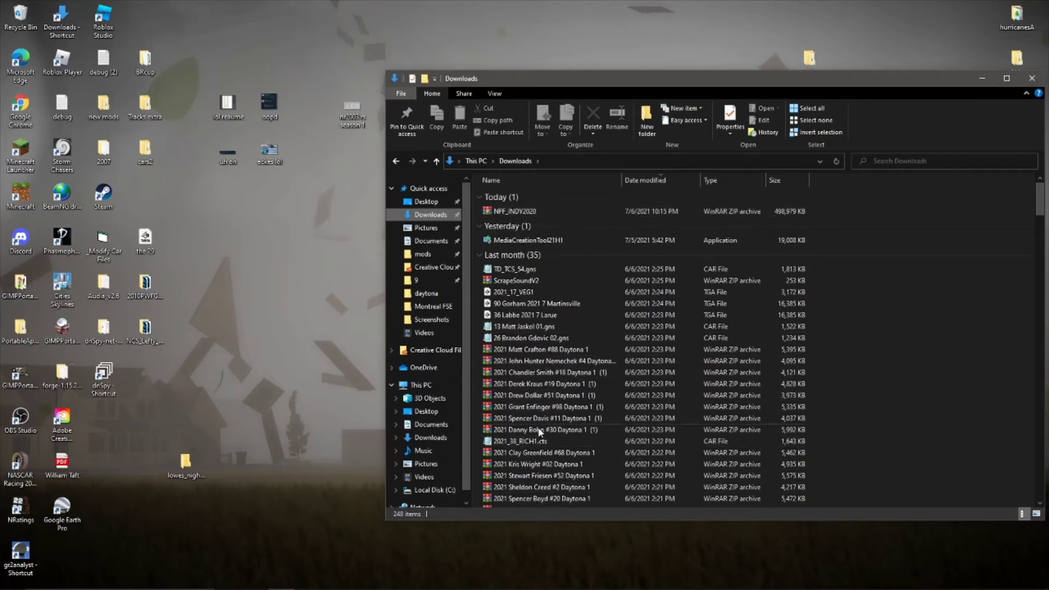
- Open NFF_INDY2020.zip in WinRAR, extract it to an NFF_INDY2020 folder, and close WinRAR
double_click(510, 214)
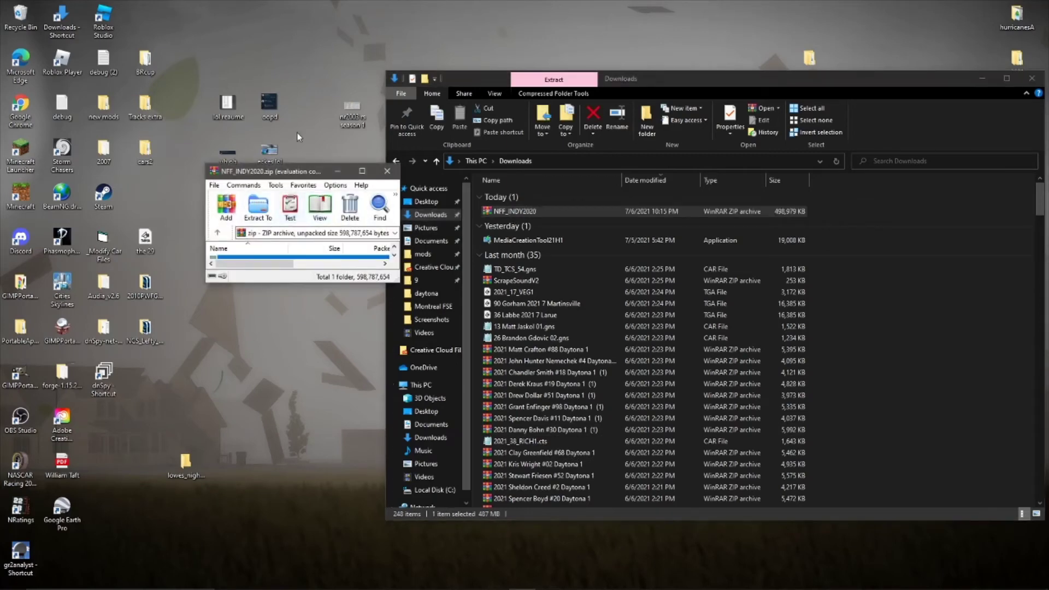
left_click(609, 256)
left_click(257, 209)
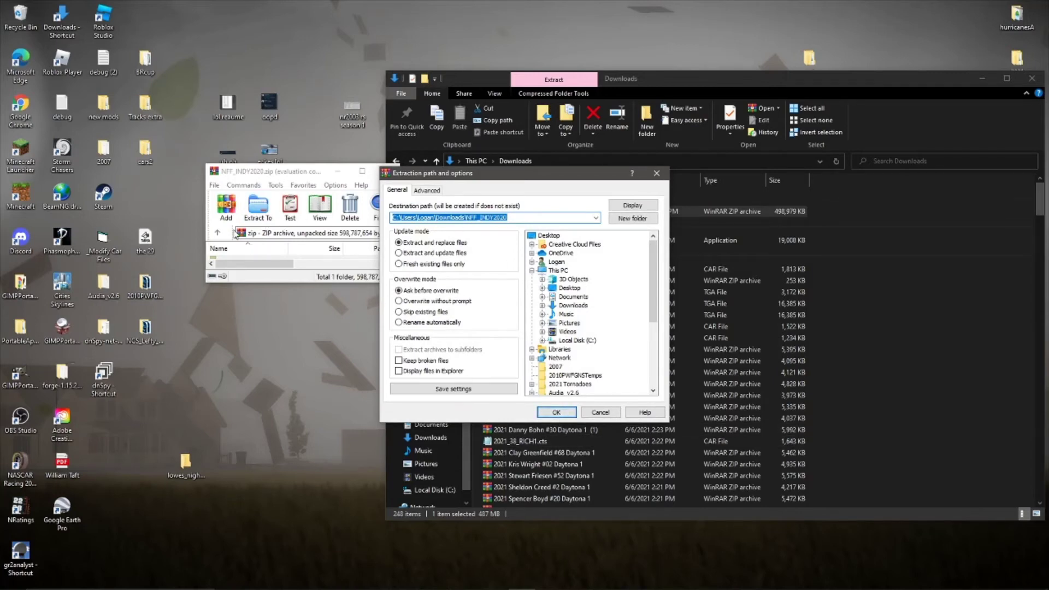
left_click(557, 412)
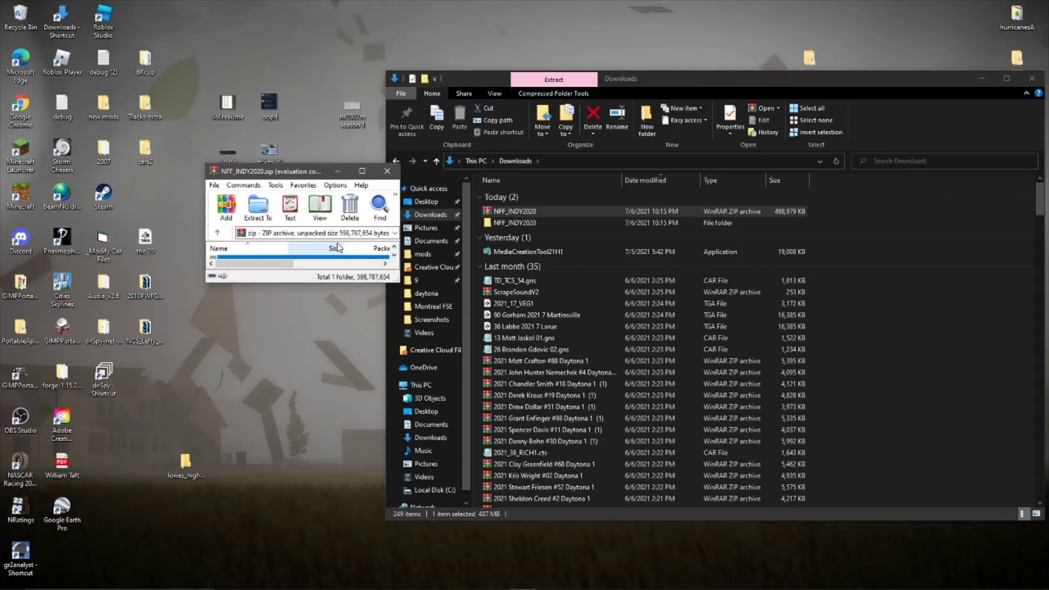
left_click(386, 171)
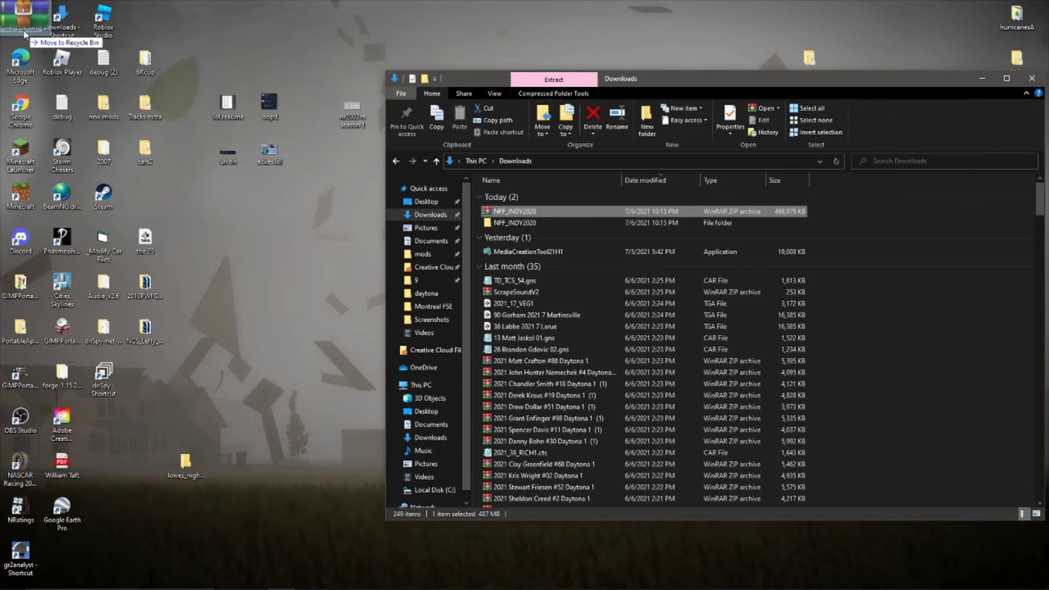
- Recycle the NFF_INDY2020 archive and move the inner extracted NFF_INDY2020 folder onto the desktop
left_click_drag(490, 213, 21, 17)
double_click(515, 212)
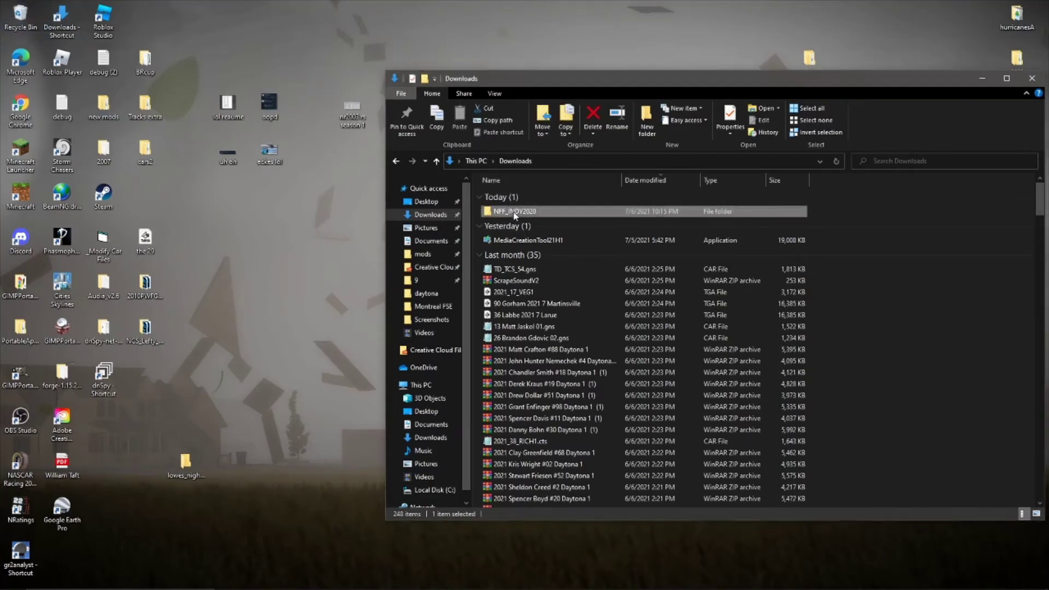
double_click(517, 196)
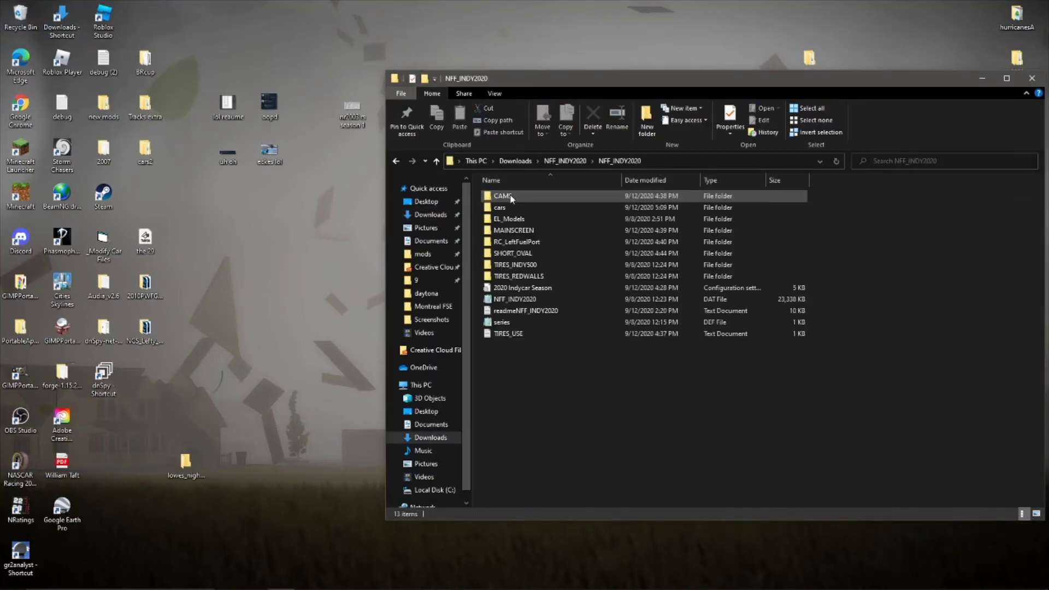
left_click(396, 161)
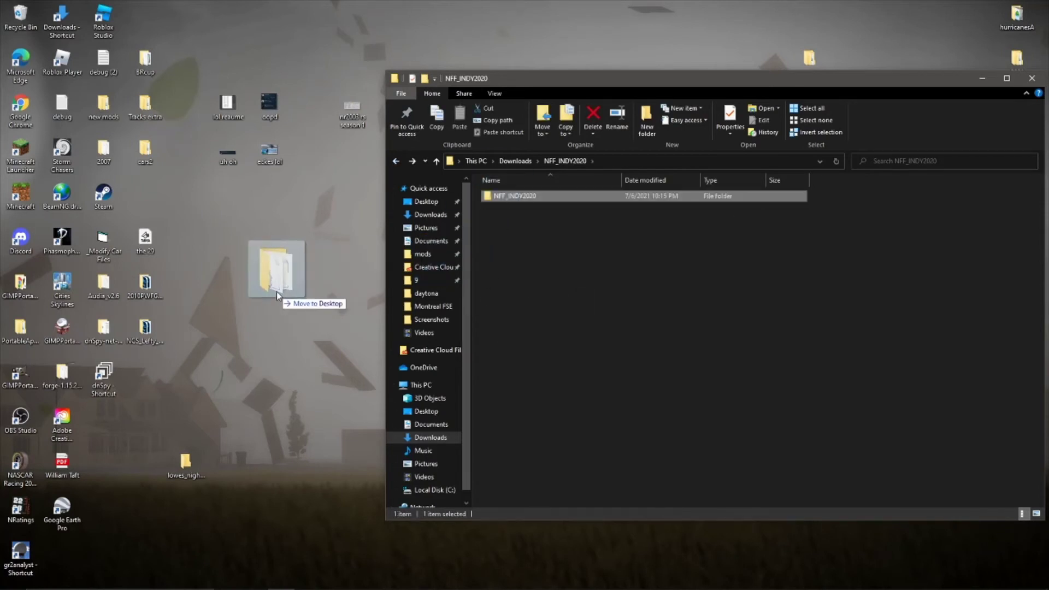
left_click_drag(508, 196, 276, 291)
- Confirm the outer NFF_INDY2020 folder is empty and drag it to the Recycle Bin
left_click(397, 162)
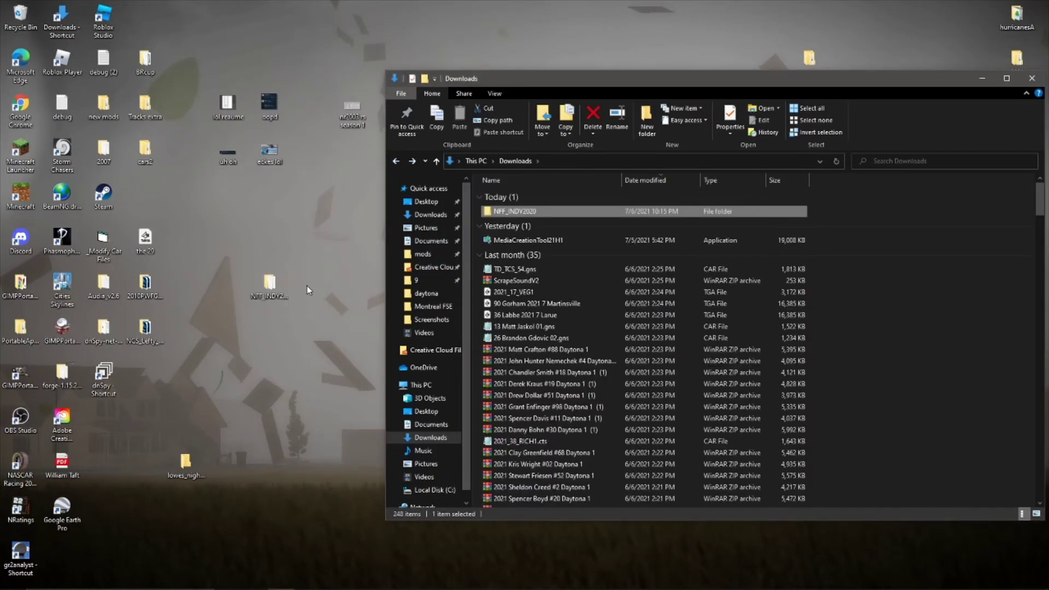
double_click(501, 214)
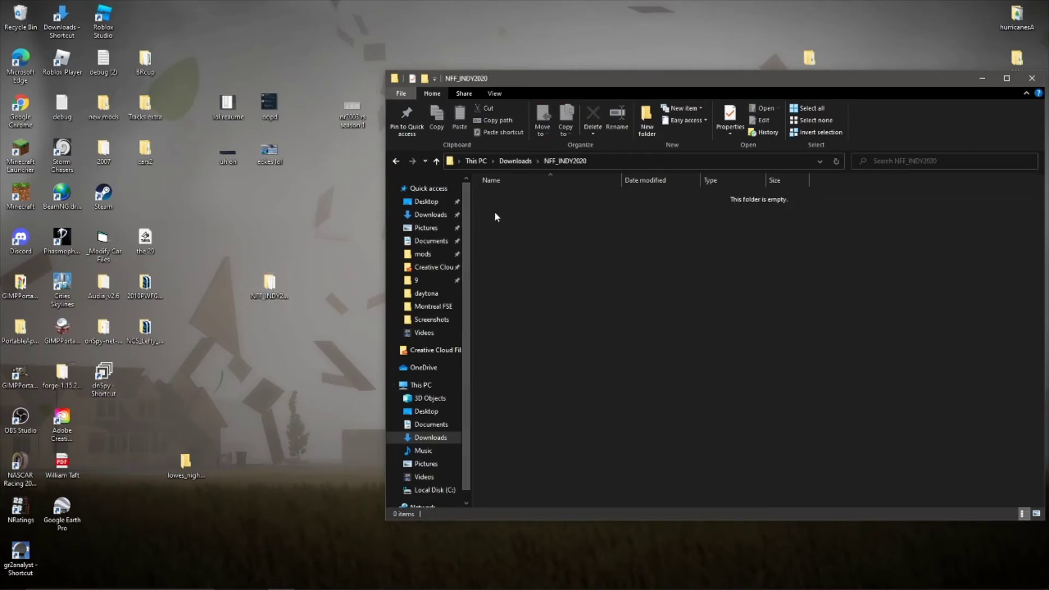
left_click(395, 161)
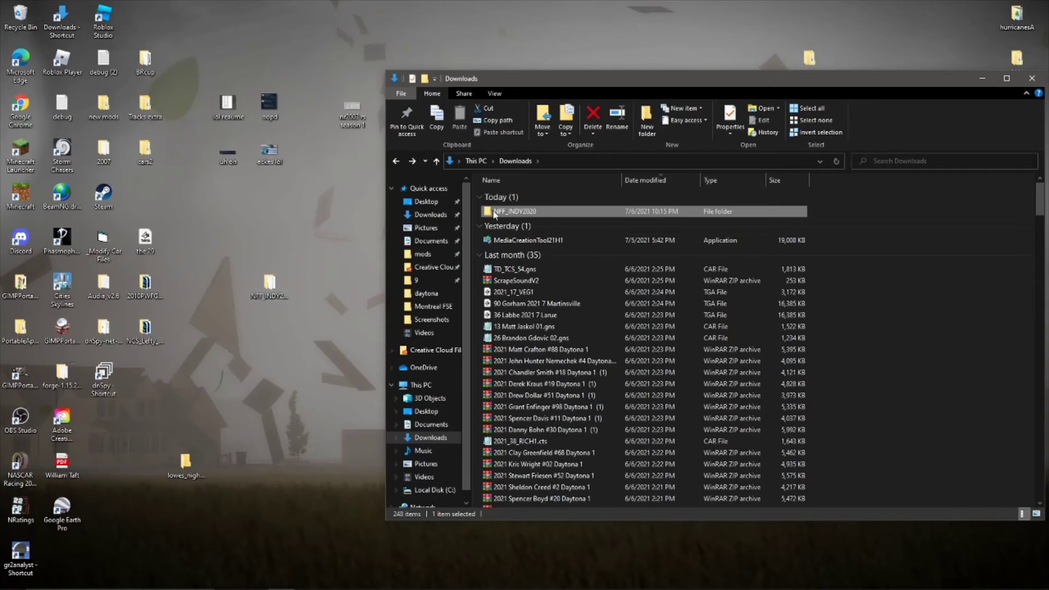
left_click_drag(493, 215, 32, 29)
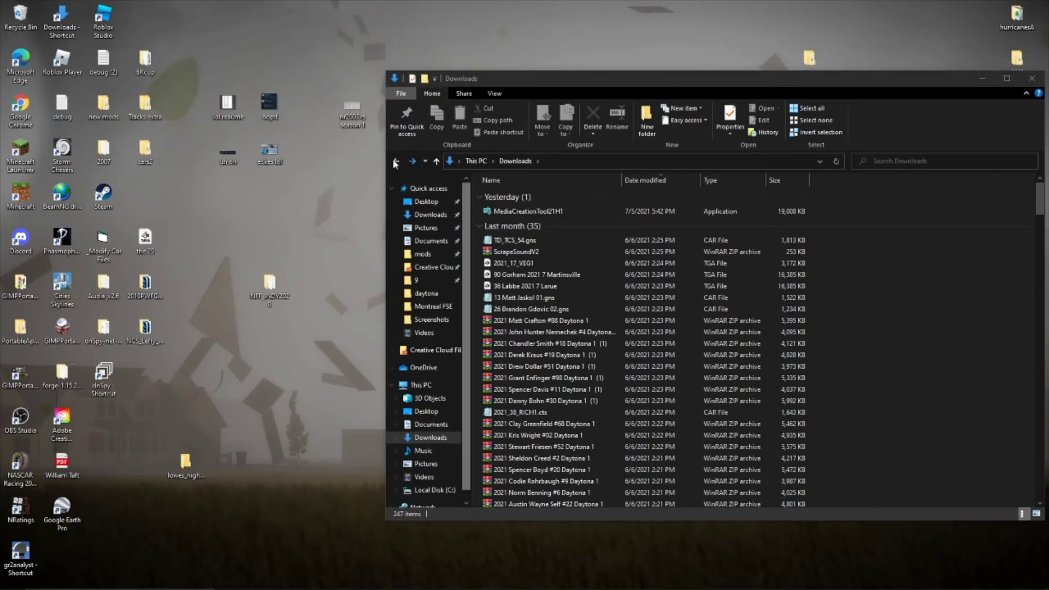
mouse_move(431, 425)
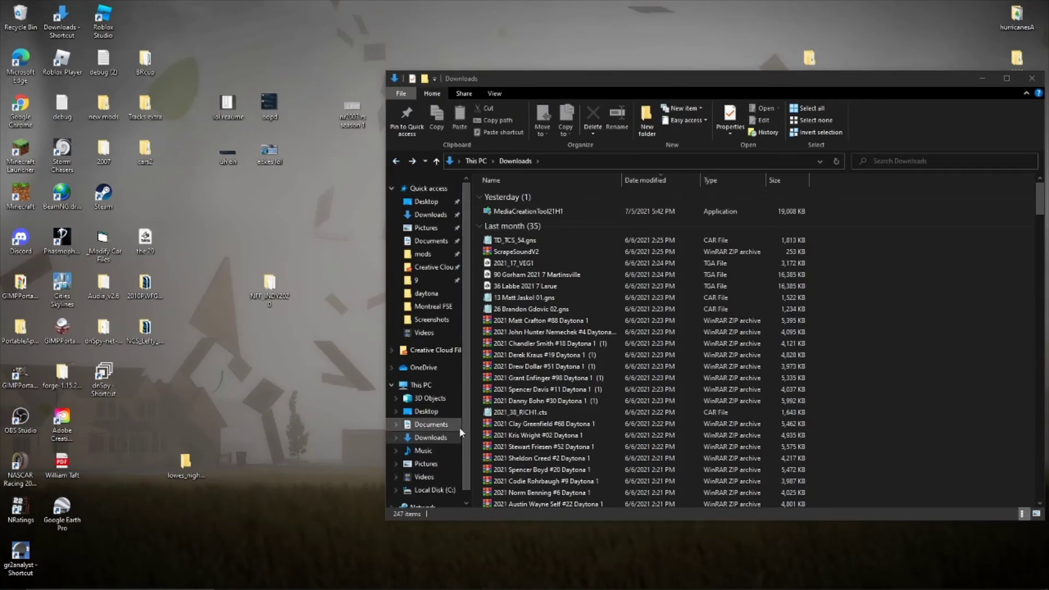
- Browse from Local Disk (C:) into Papyrus > NASCAR Racing 2003 Season
left_click(435, 491)
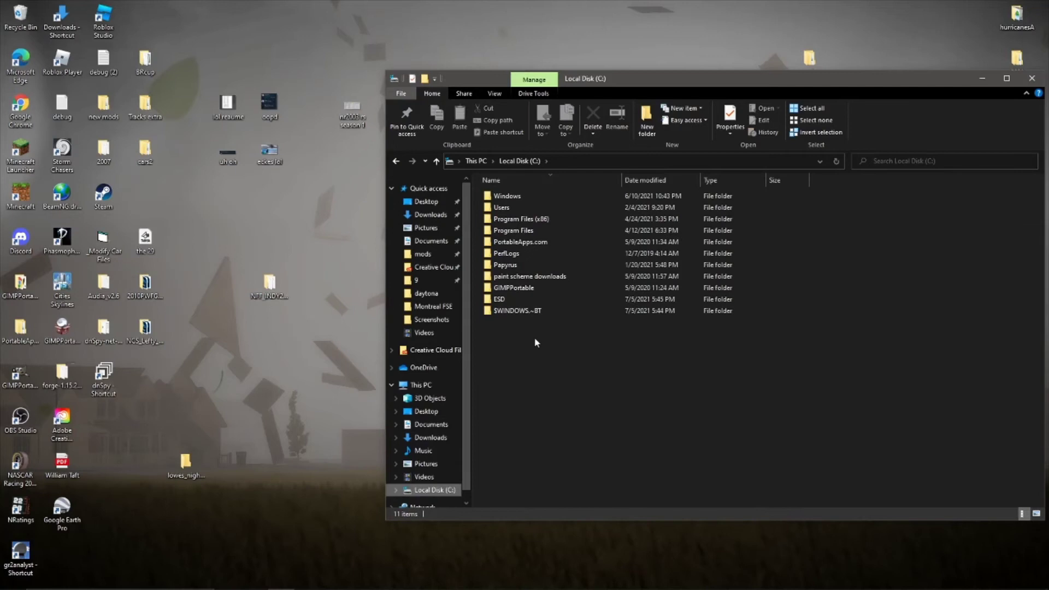
double_click(519, 265)
double_click(530, 224)
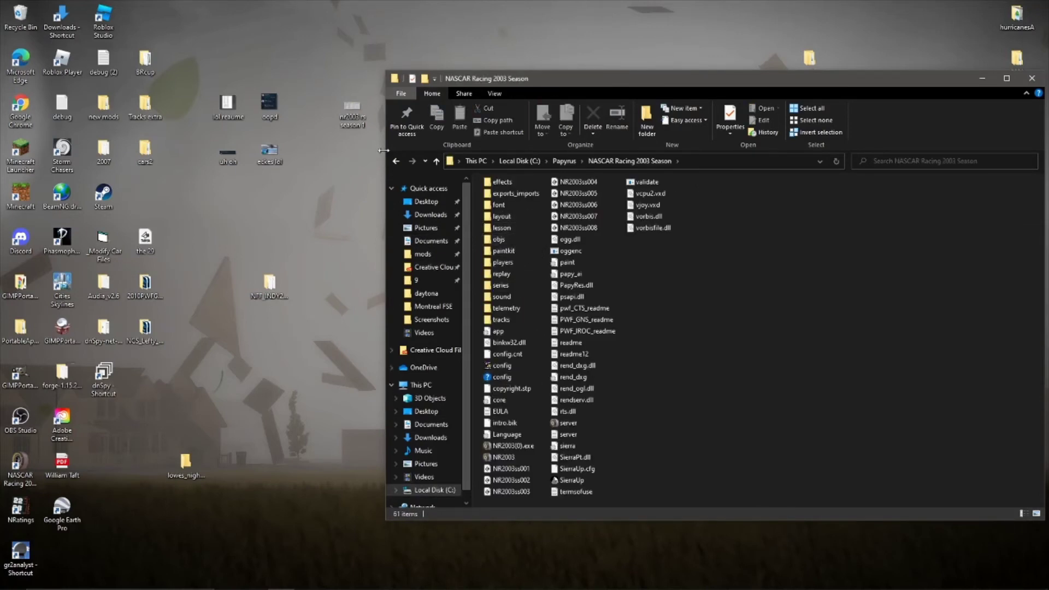
left_click(395, 162)
left_click(411, 164)
left_click(566, 161)
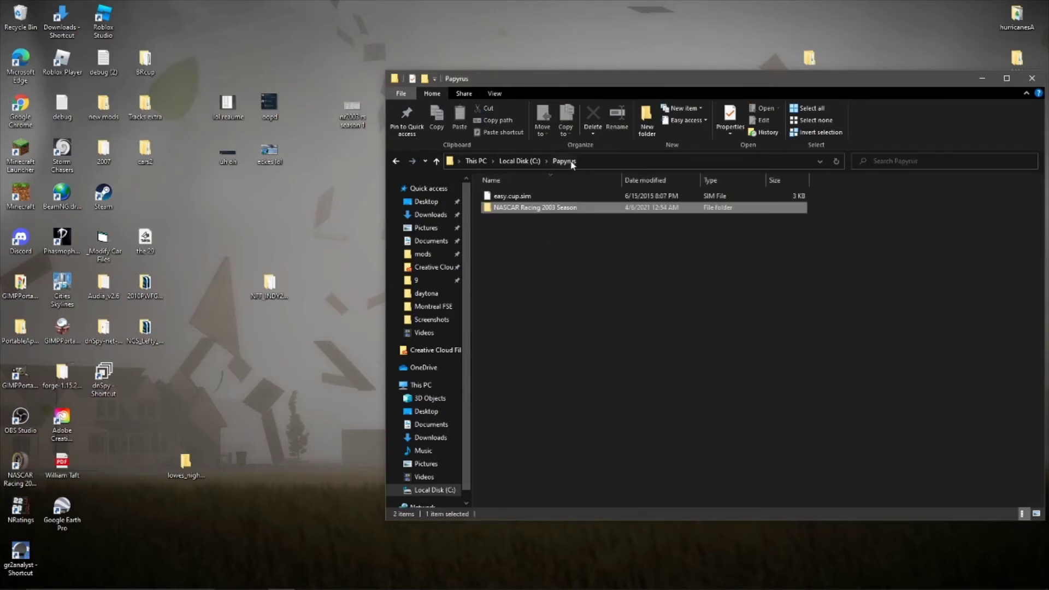
double_click(533, 211)
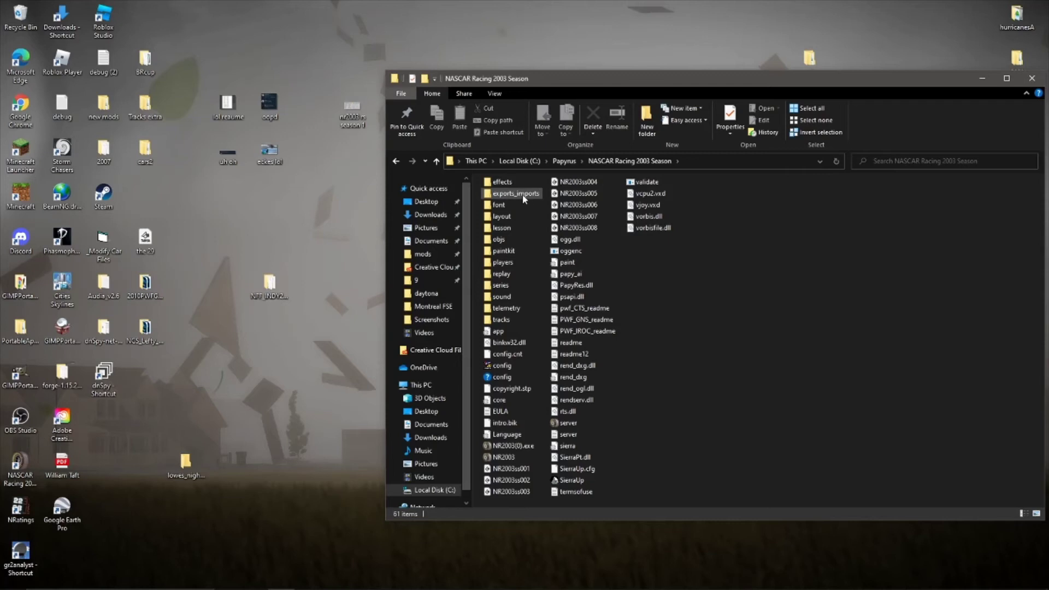
- Open the series folder, then open the desktop NFF_INDY2020 folder to view its contents
left_click(523, 197)
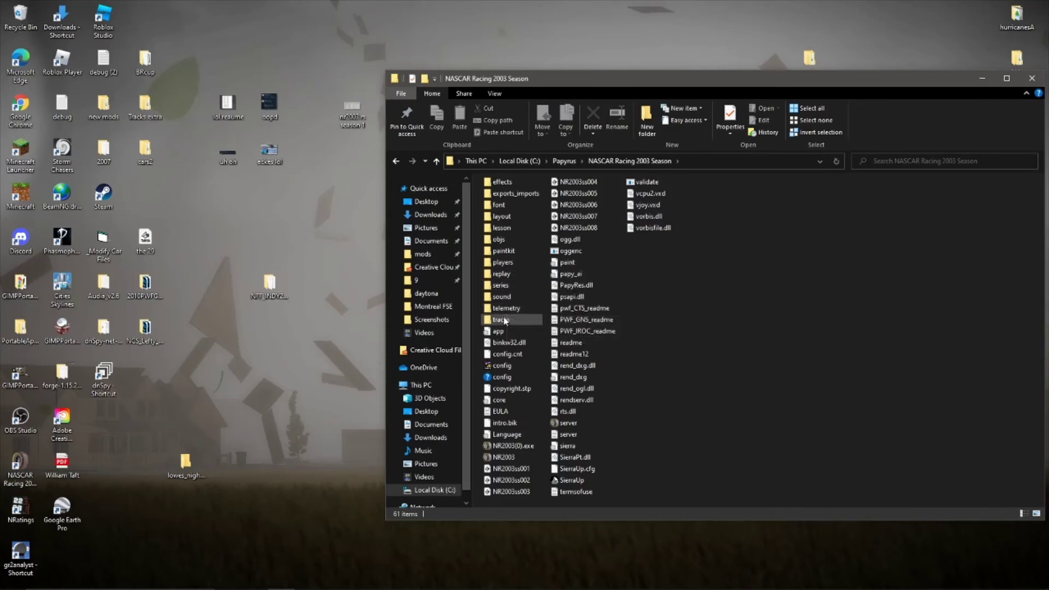
double_click(509, 287)
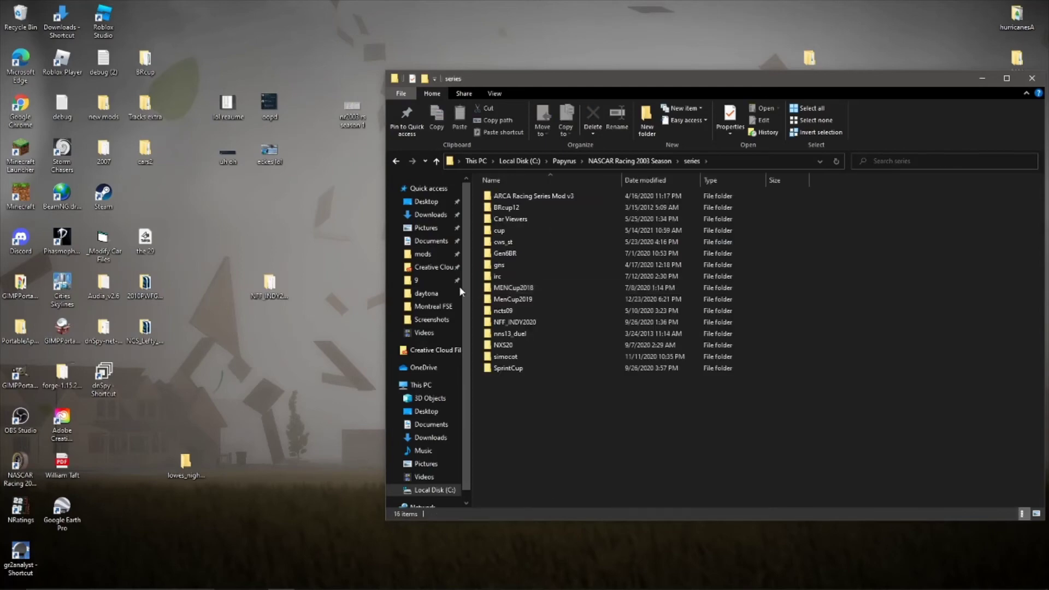
double_click(272, 285)
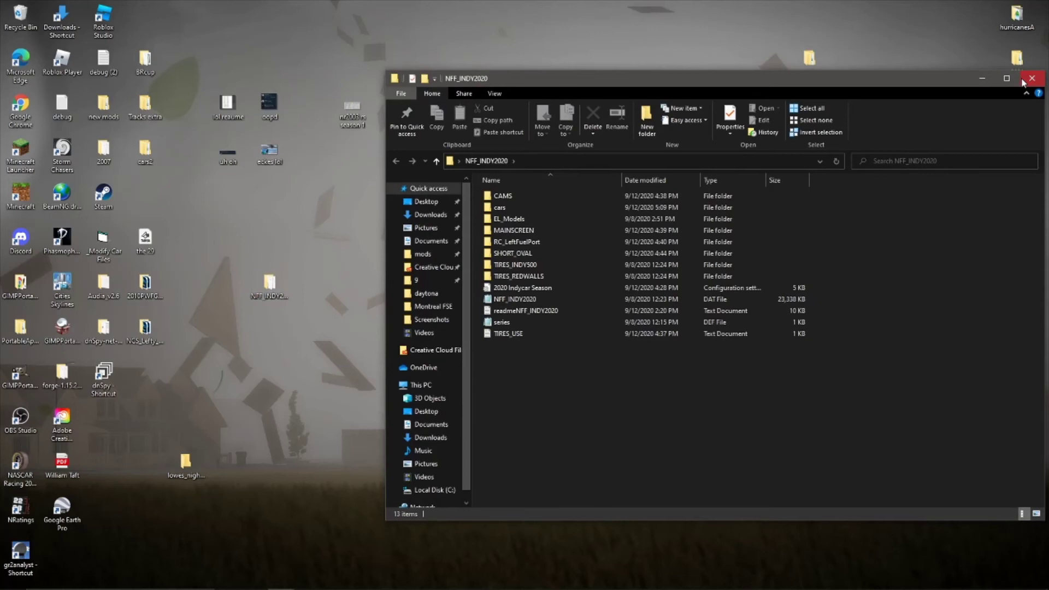
- Try moving the desktop NFF_INDY2020 into series, cancelling since it already exists
left_click(395, 161)
left_click_drag(270, 285, 501, 422)
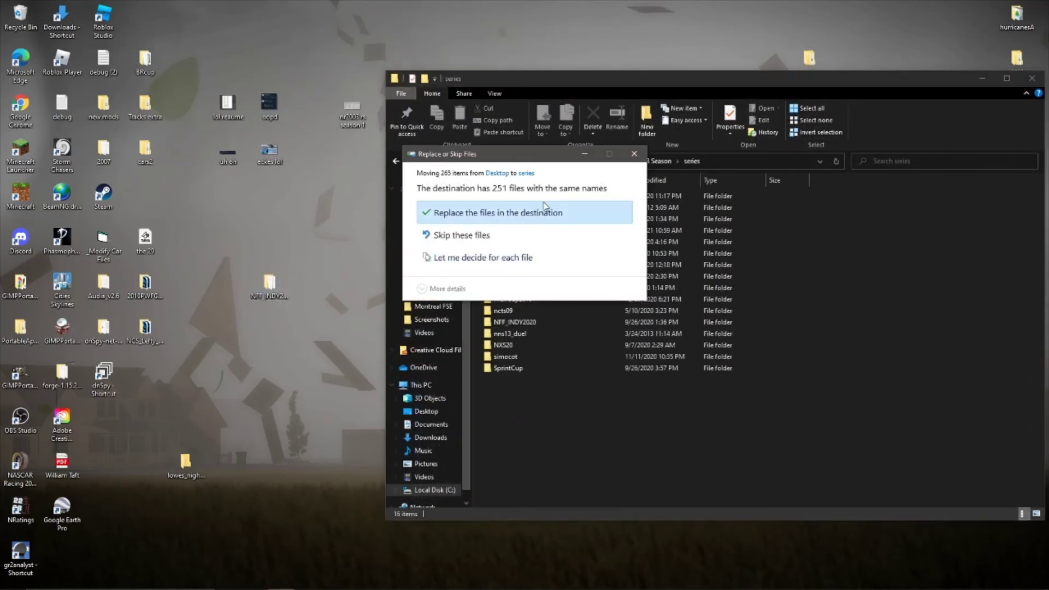
left_click(635, 154)
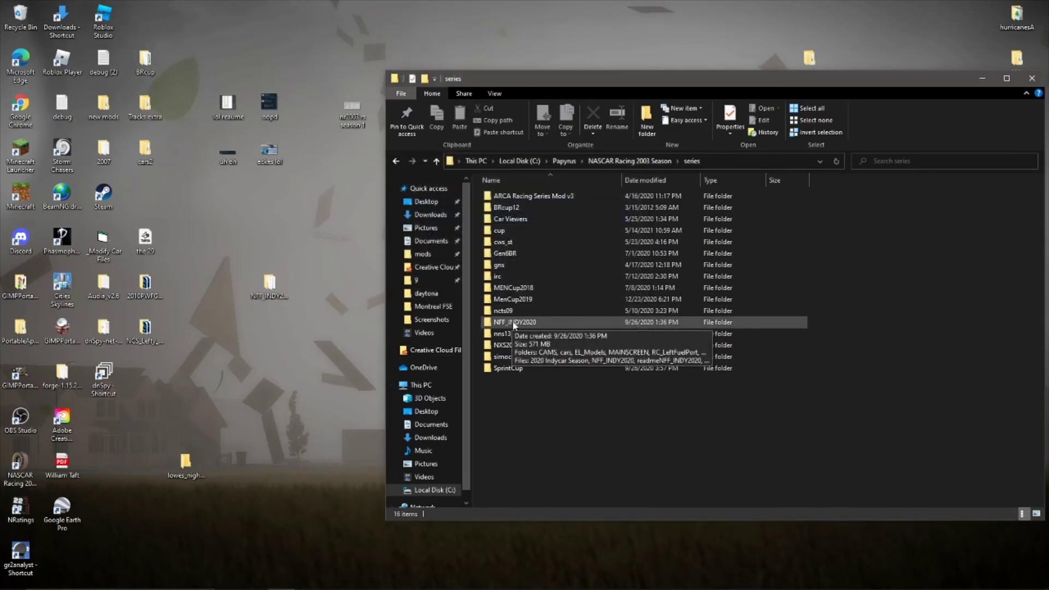
- Inspect the installed NFF_INDY2020 cars folder's 207 car files, then return to series
double_click(514, 322)
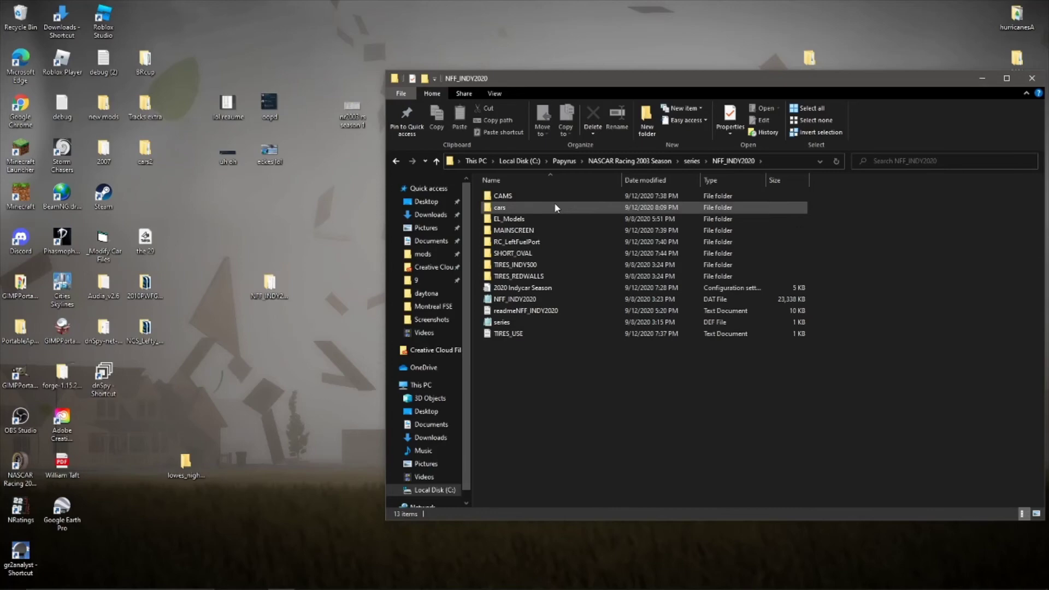
double_click(498, 207)
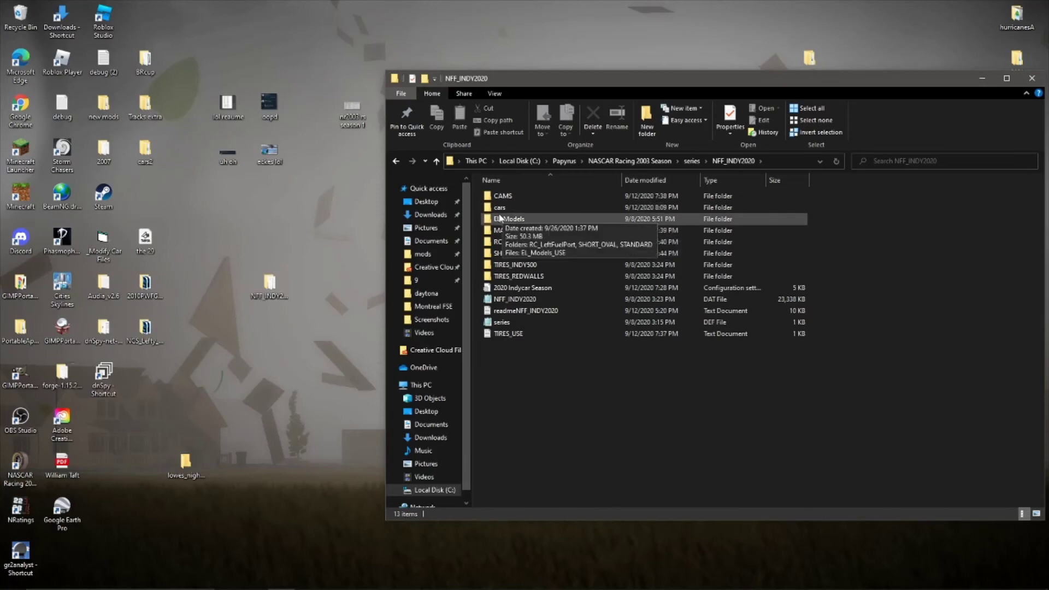
scroll(612, 292, "down", 20)
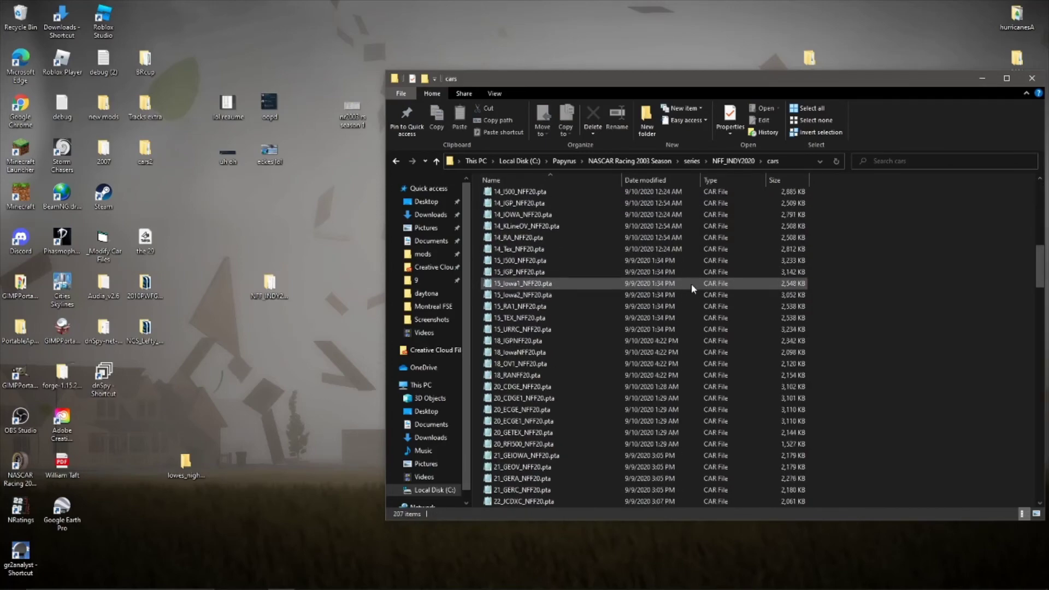
scroll(443, 189, "down", 1)
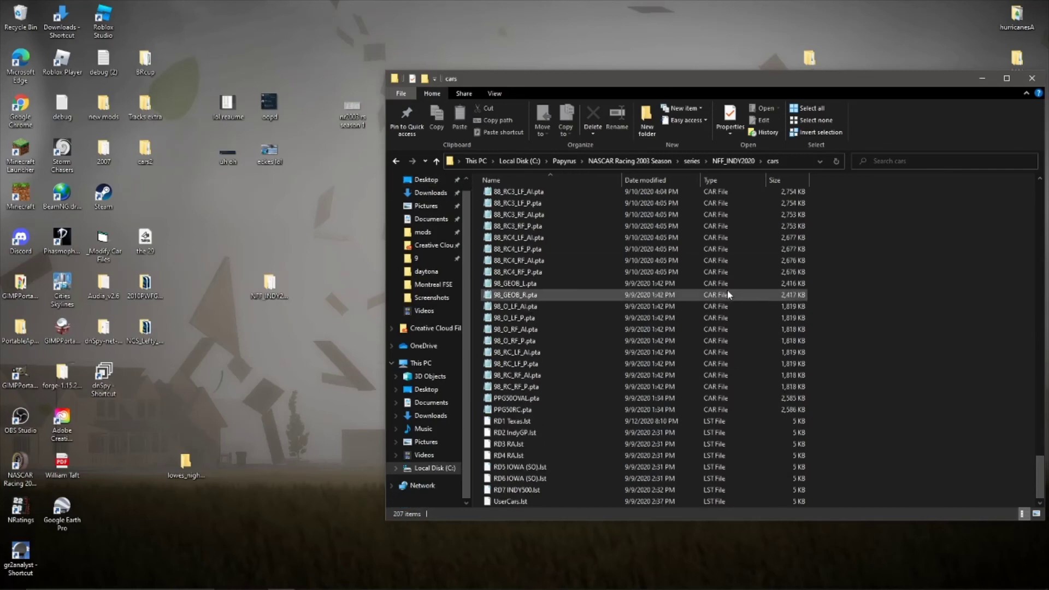
scroll(664, 346, "up", 10)
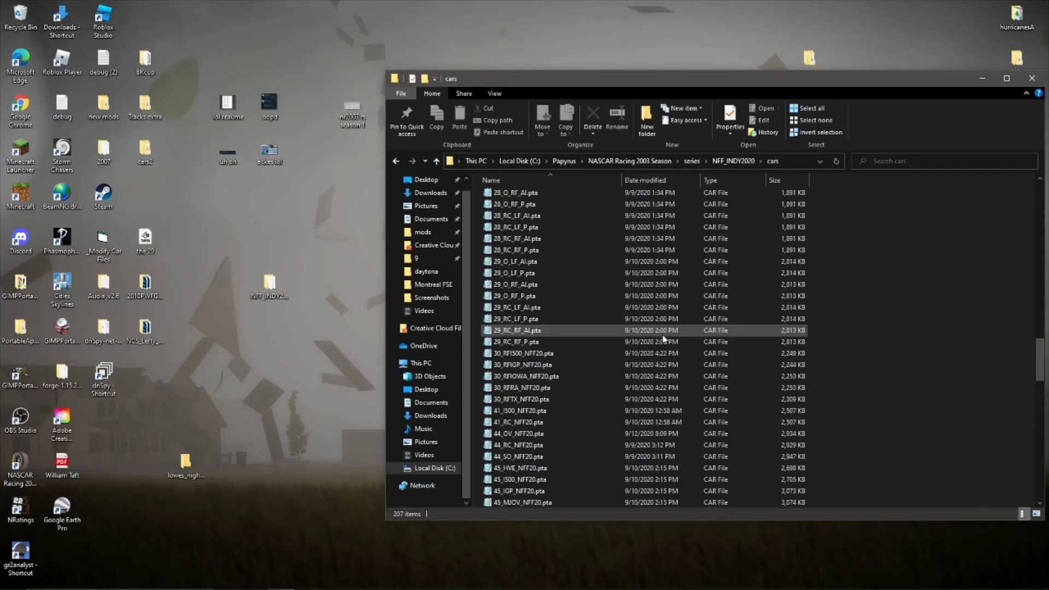
scroll(663, 336, "up", 12)
left_click(395, 162)
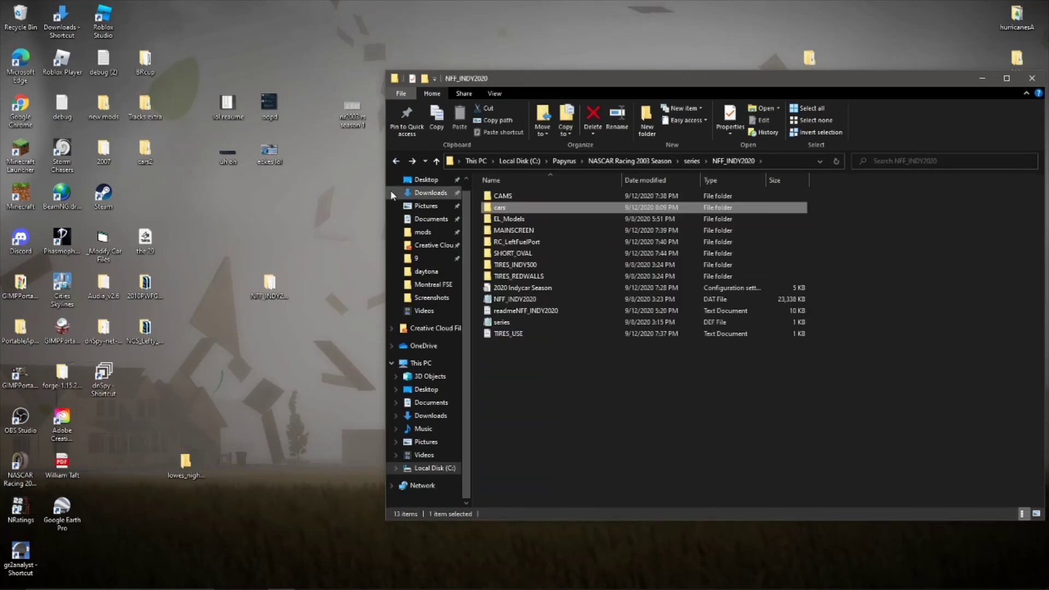
left_click(394, 162)
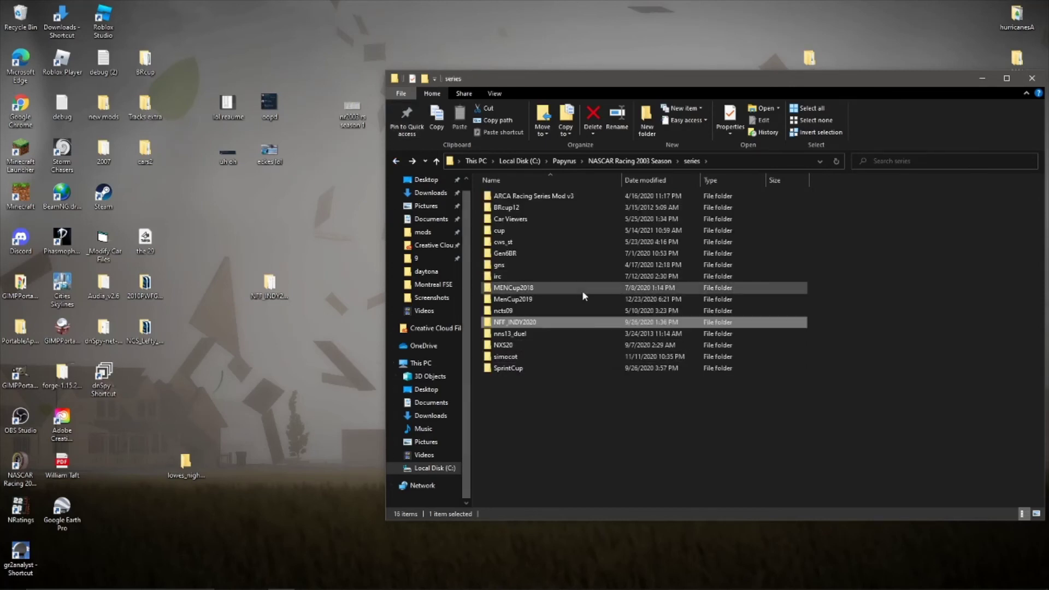
left_click(262, 387)
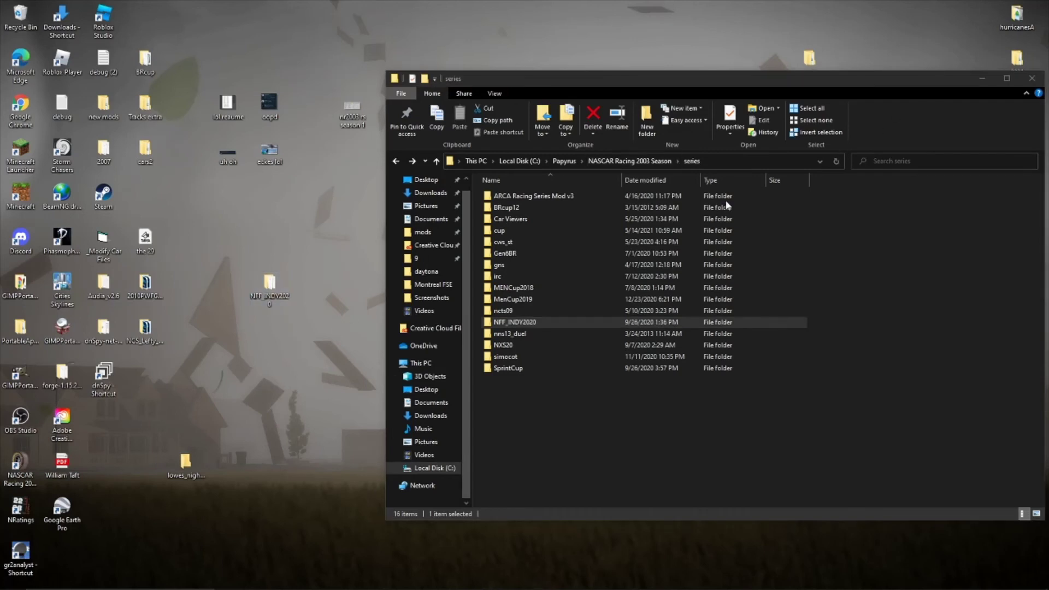
left_click_drag(269, 287, 220, 311)
left_click_drag(219, 246, 312, 283)
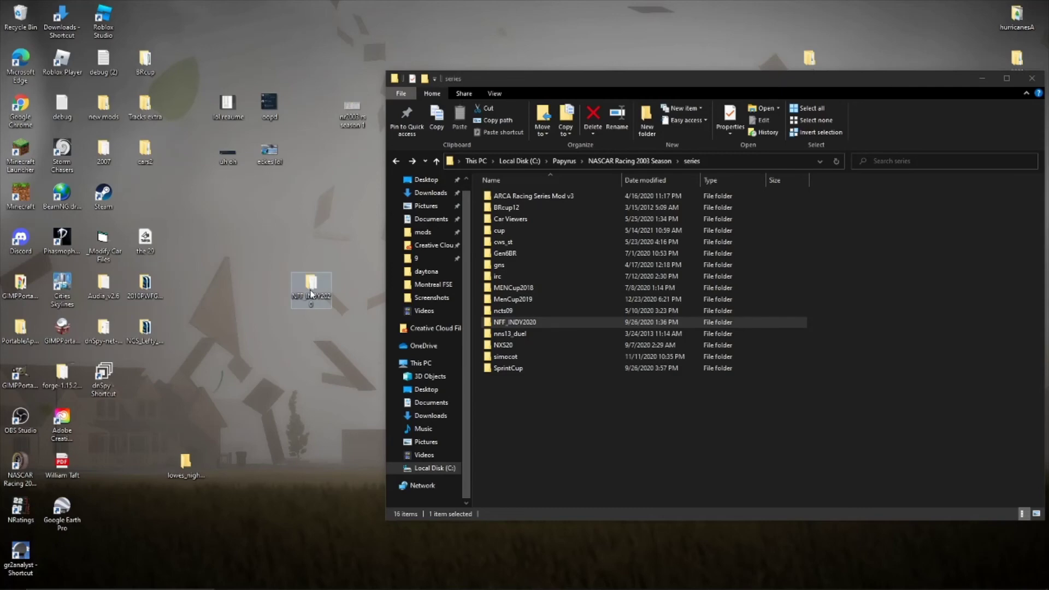
mouse_move(310, 288)
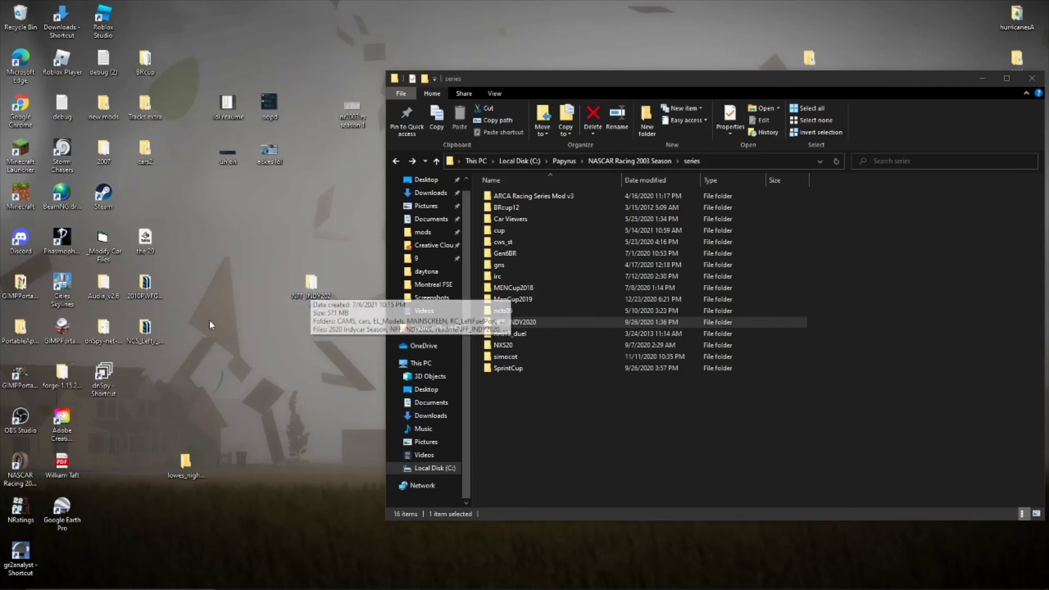
double_click(106, 105)
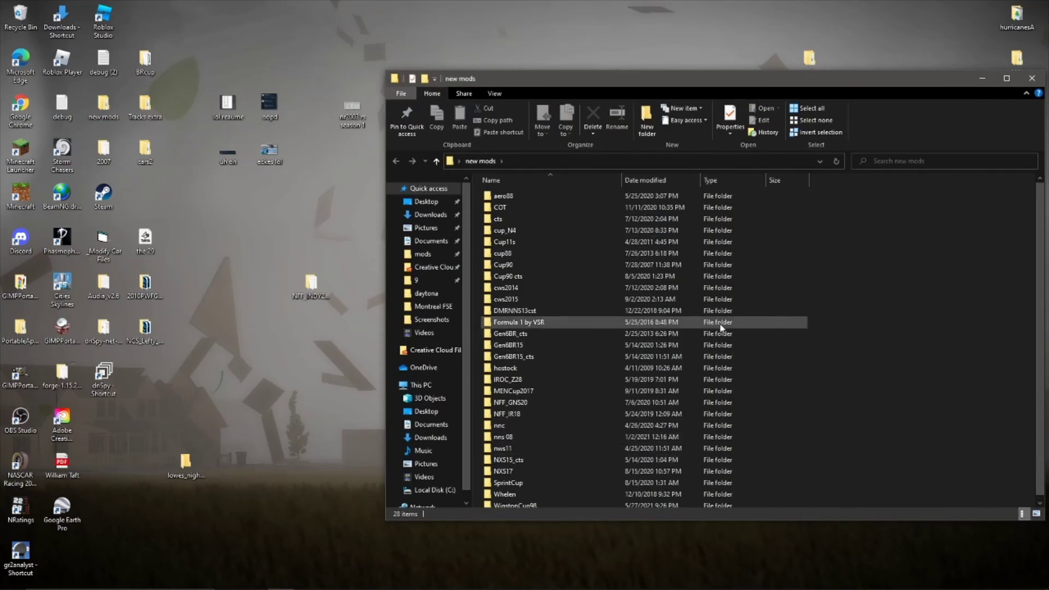
left_click(1045, 75)
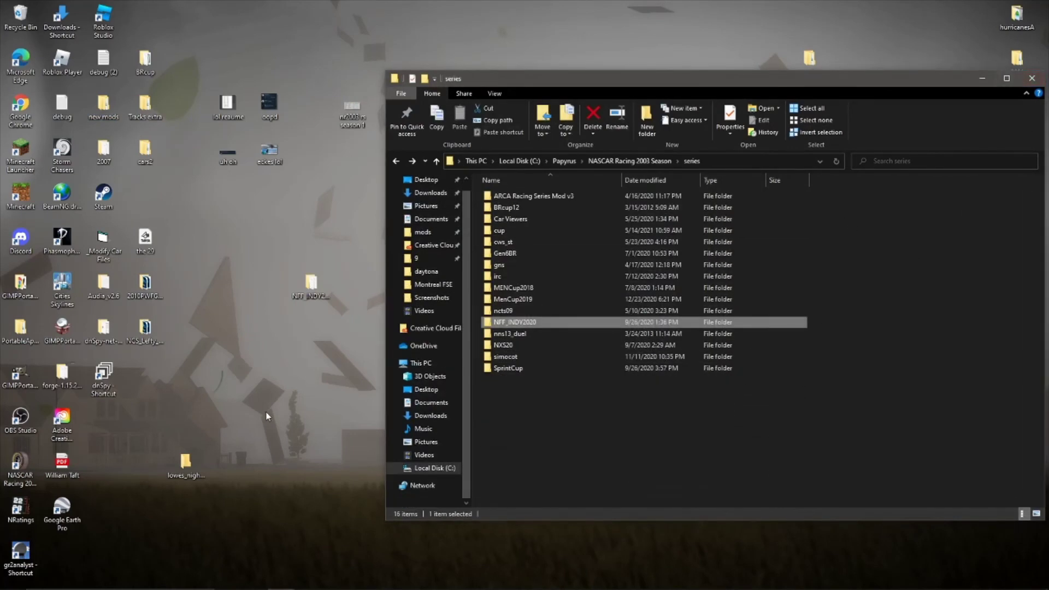